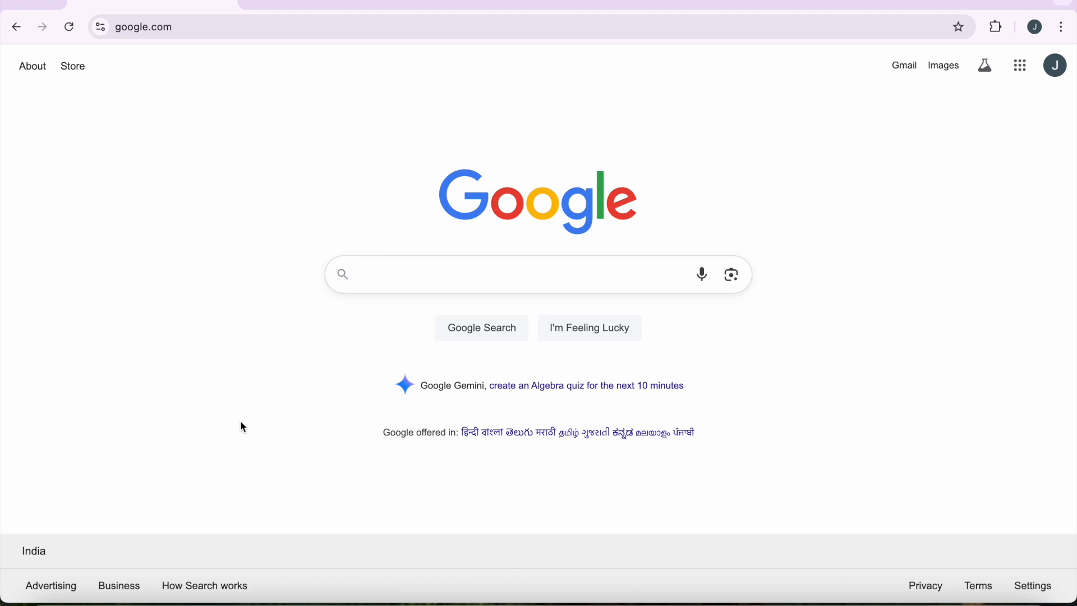
Search Google for "eclipse download" and open the Eclipse Foundation's downloads page from the results
left_click(378, 284)
left_click(305, 253)
left_click(425, 275)
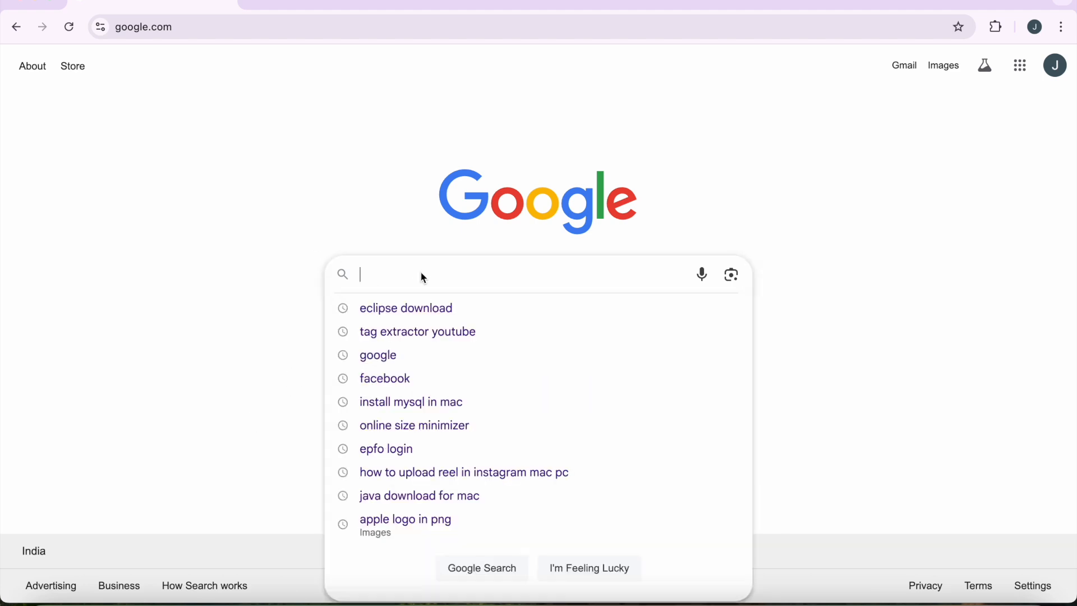
left_click(385, 314)
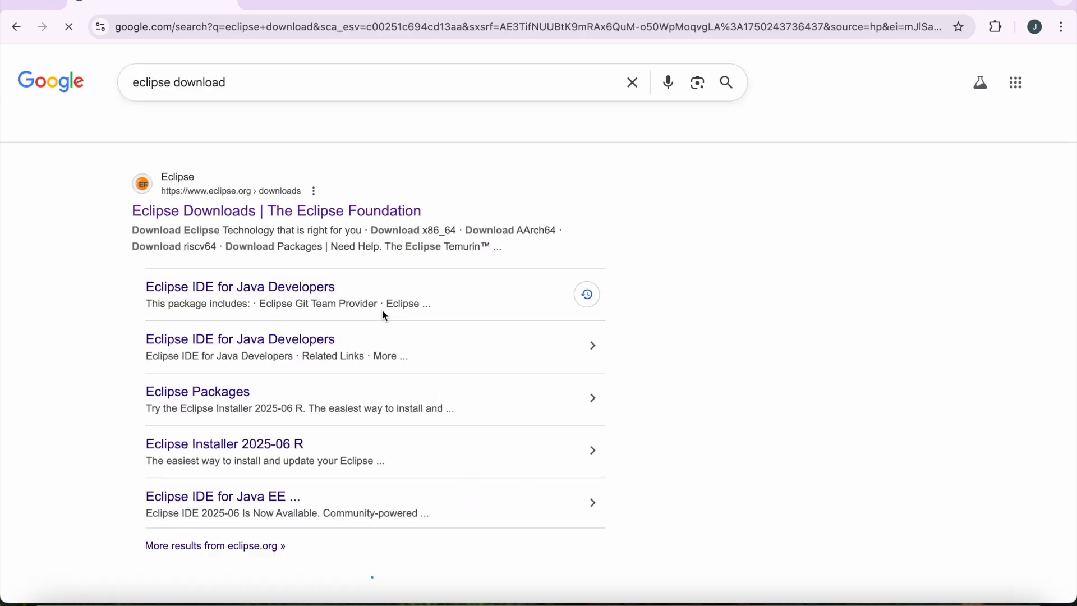
left_click(171, 212)
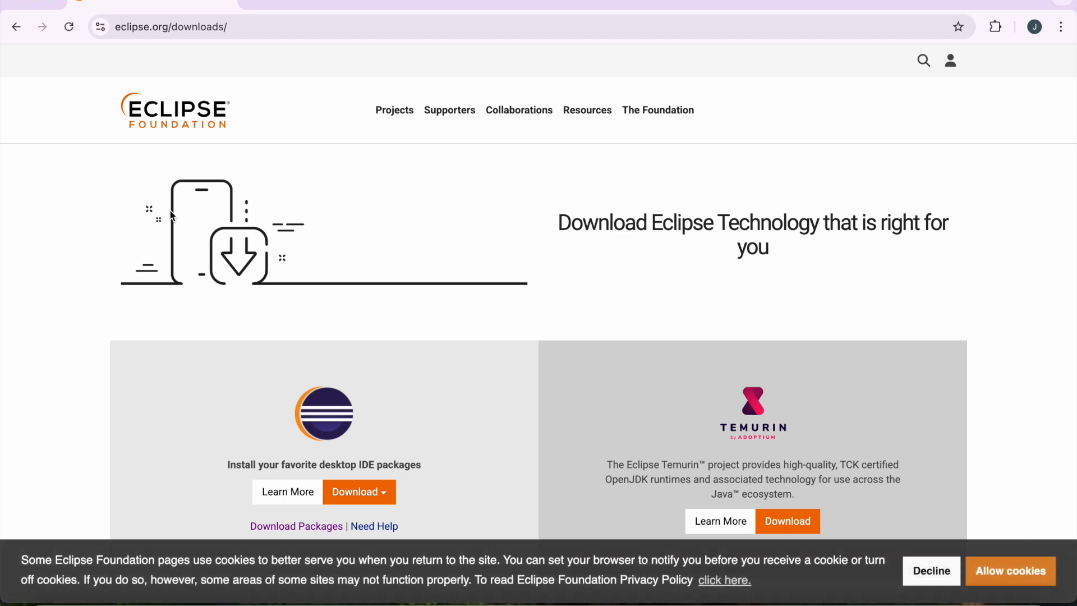
Open the Download Packages page for the desktop Eclipse IDE
scroll(91, 236, "down", 3)
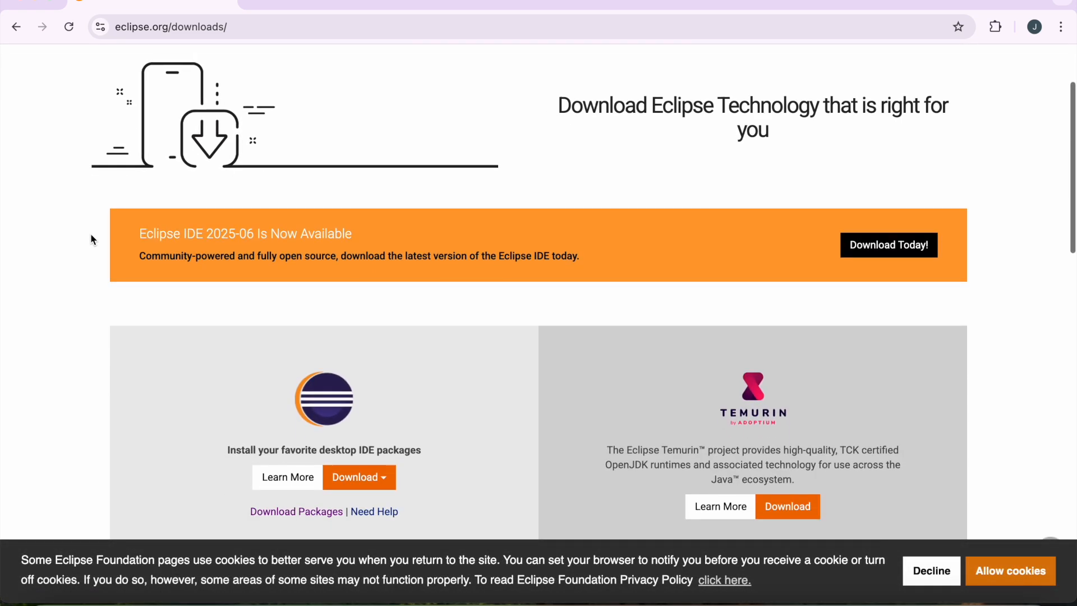
scroll(93, 240, "down", 4)
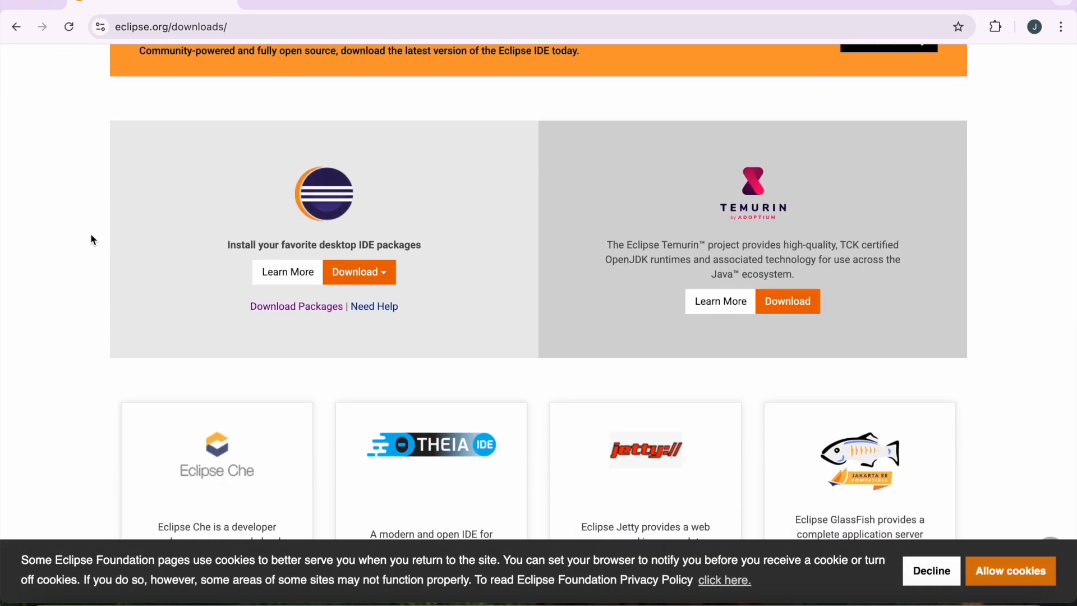
scroll(93, 240, "down", 3)
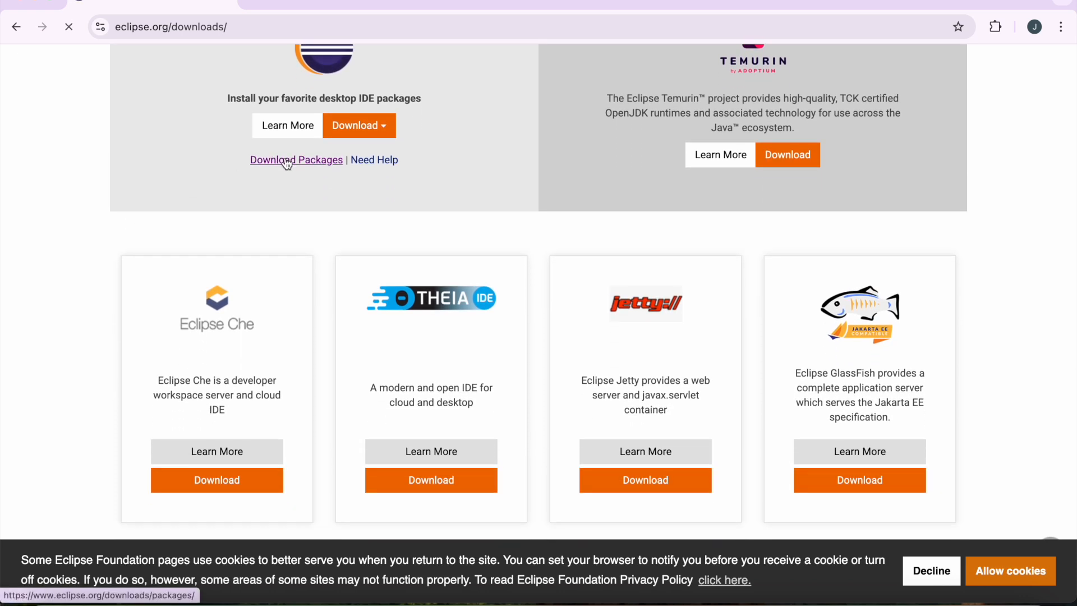
Review the Eclipse IDE 2025-06 R packages offered for the different kinds of developers and their platform downloads
scroll(77, 350, "down", 3)
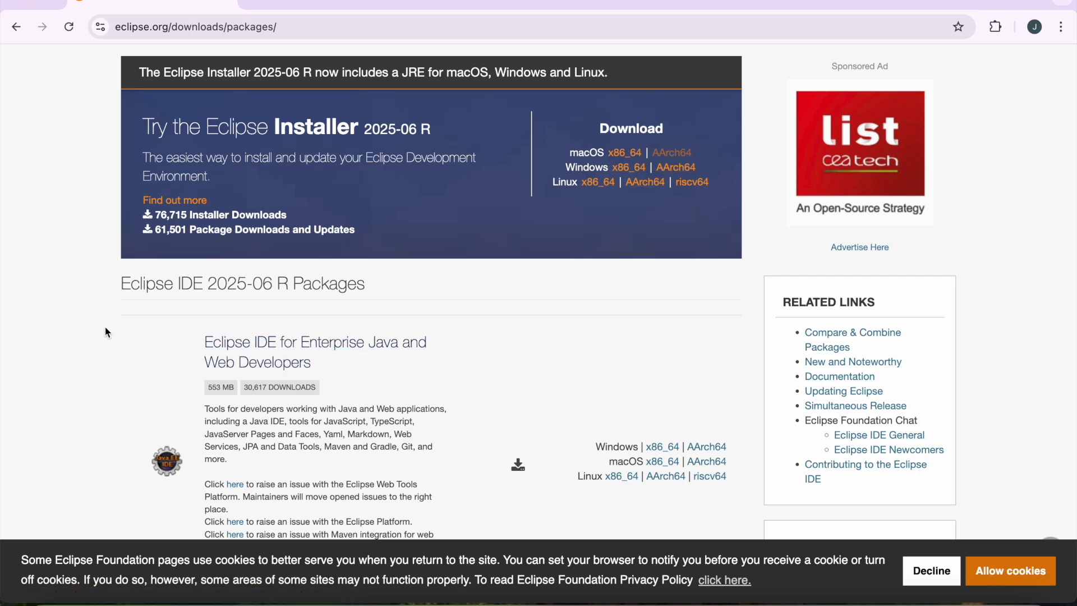
scroll(106, 326, "down", 3)
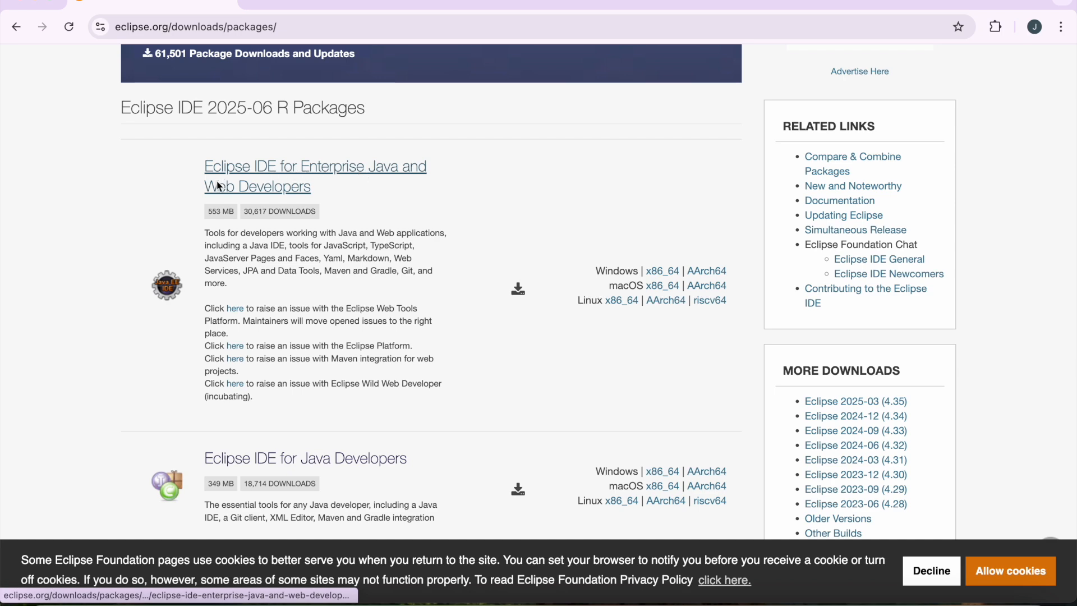
scroll(130, 214, "down", 2)
scroll(130, 214, "down", 4)
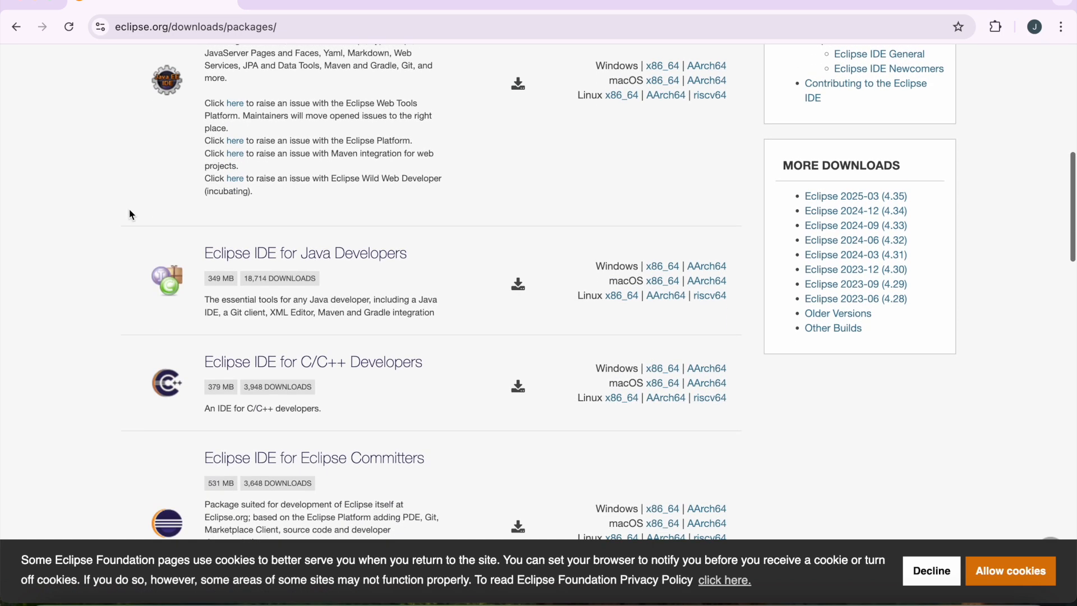
scroll(130, 215, "down", 2)
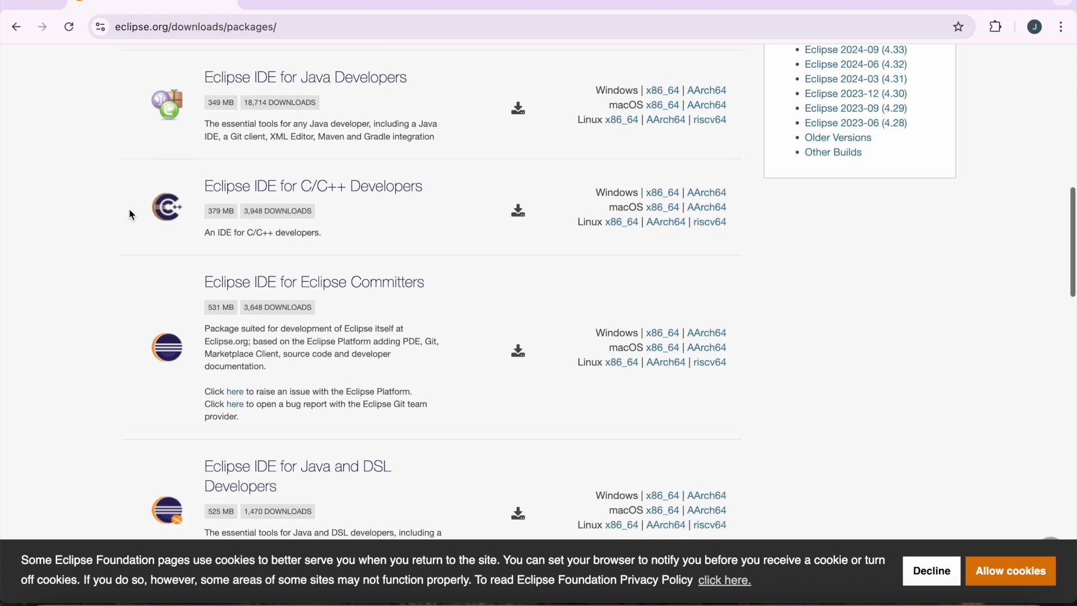
scroll(134, 466, "down", 8)
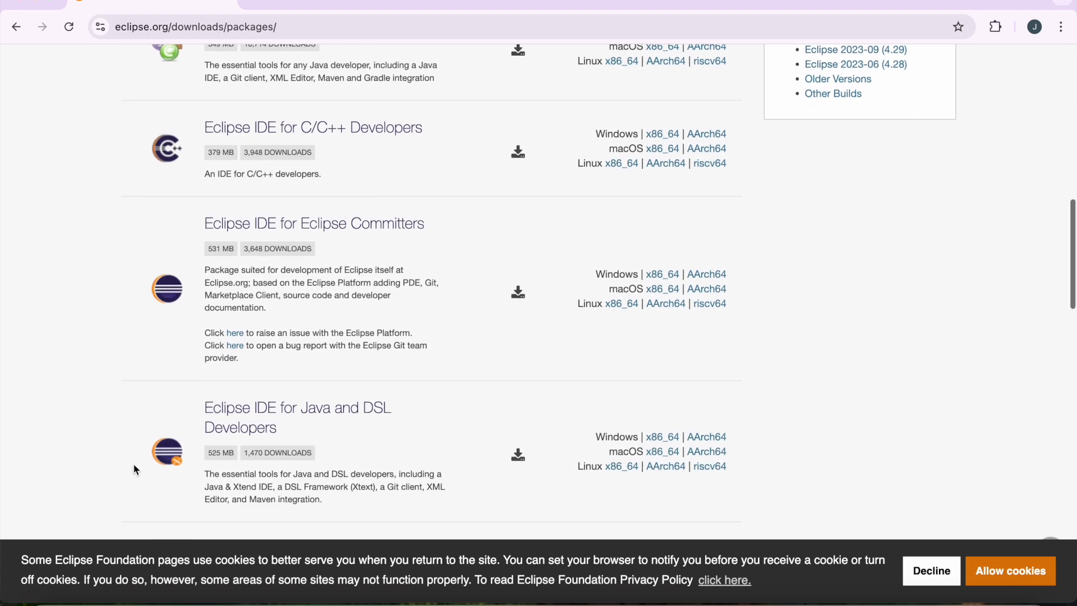
scroll(135, 468, "down", 6)
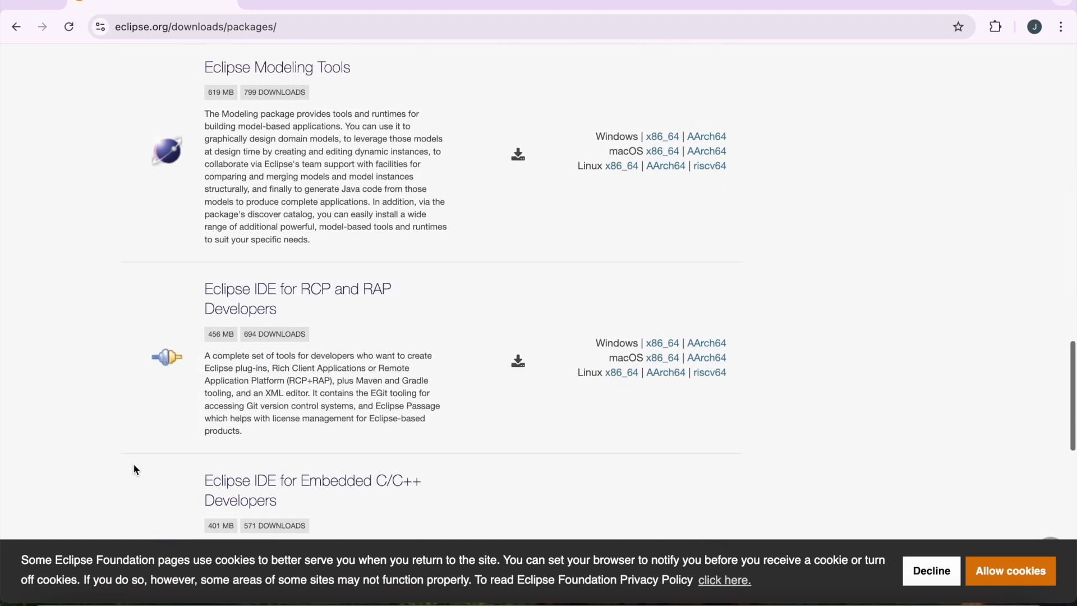
scroll(136, 468, "up", 8)
scroll(135, 469, "up", 10)
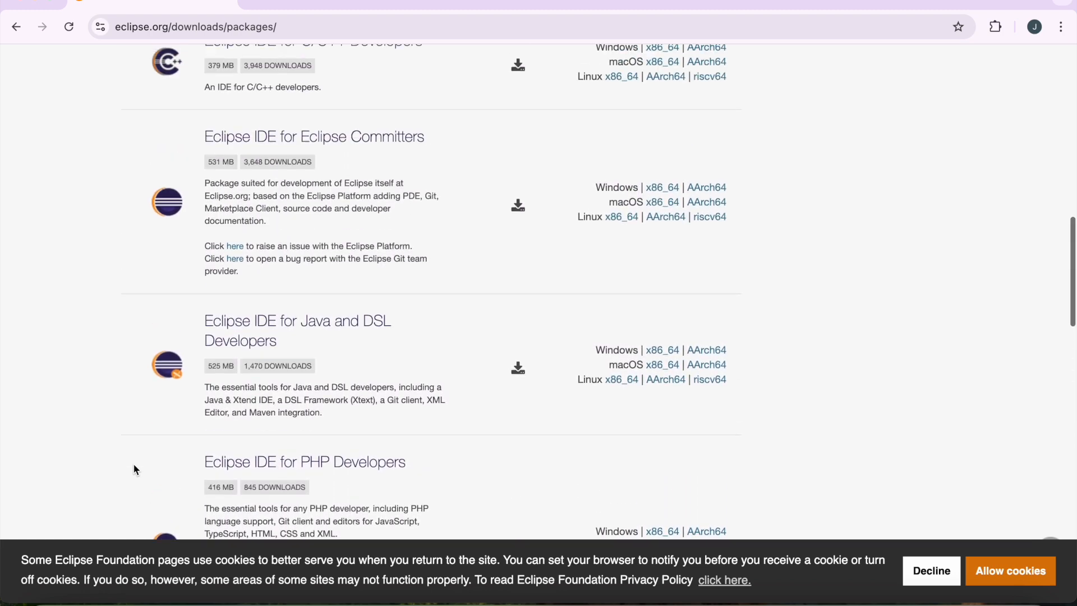
scroll(135, 469, "up", 6)
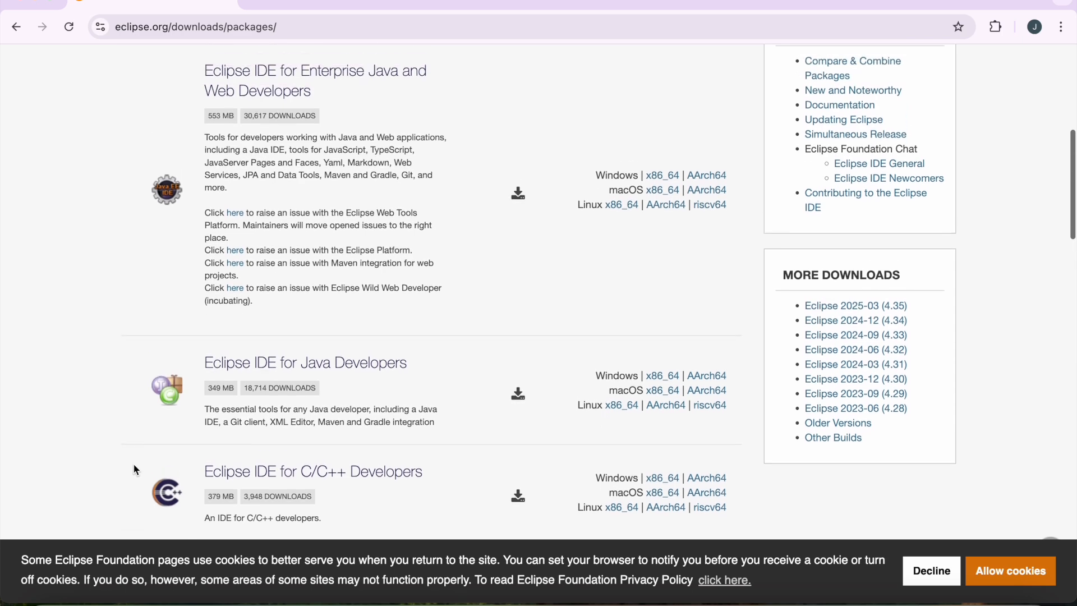
scroll(132, 462, "up", 1)
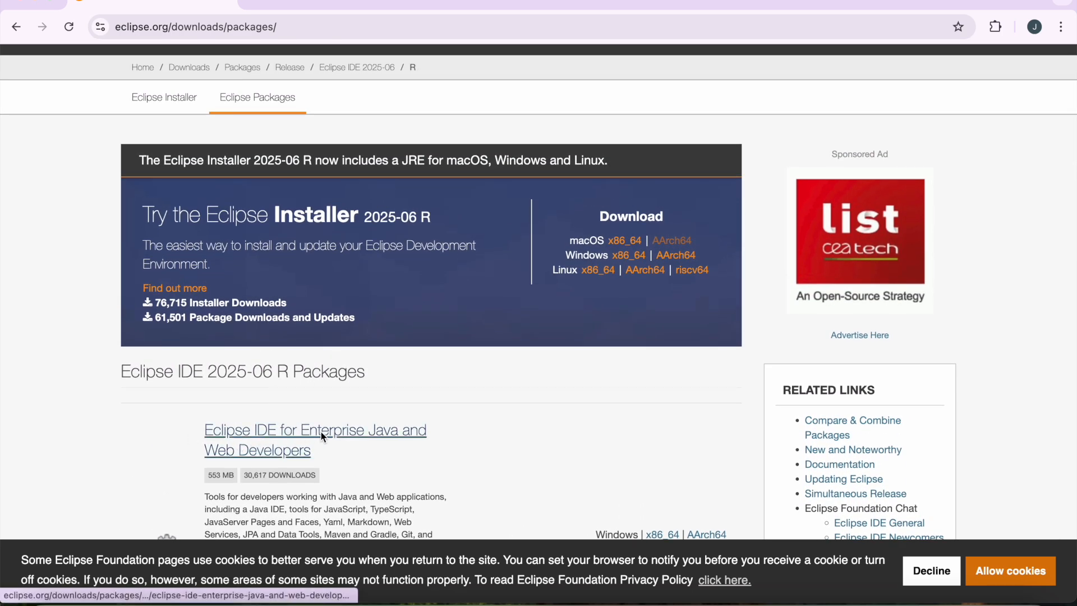
scroll(159, 441, "down", 4)
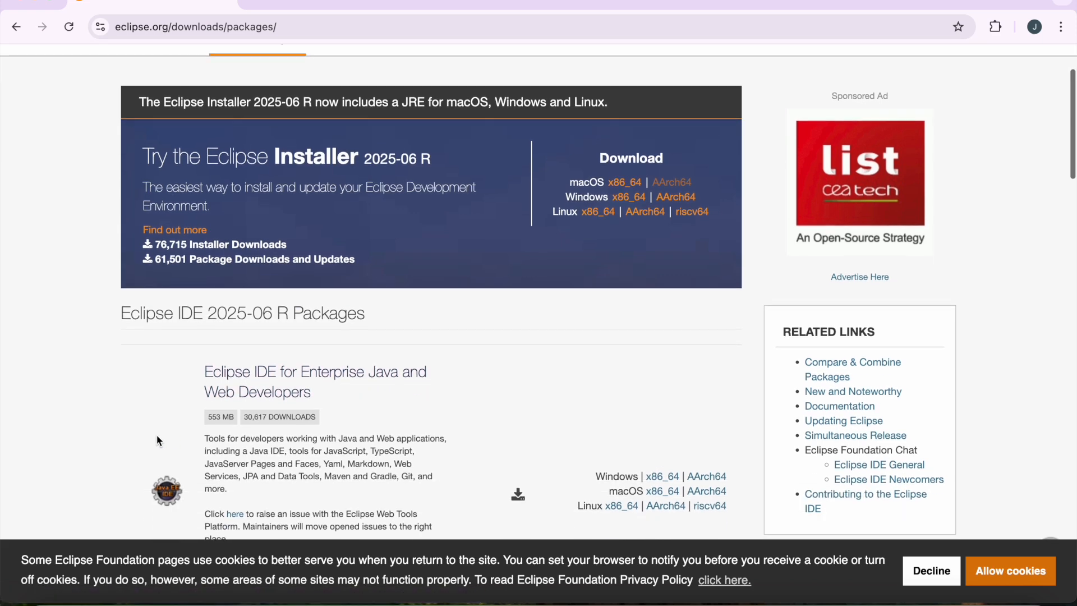
scroll(158, 441, "down", 2)
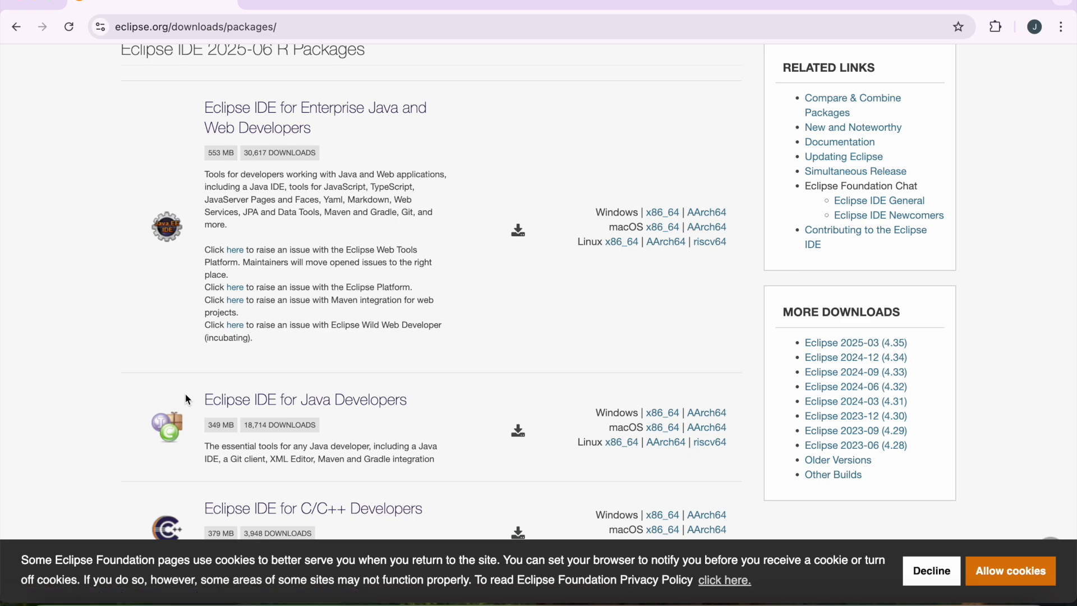
Download the Eclipse Installer 2025-06 R for macOS AArch64
scroll(186, 399, "up", 5)
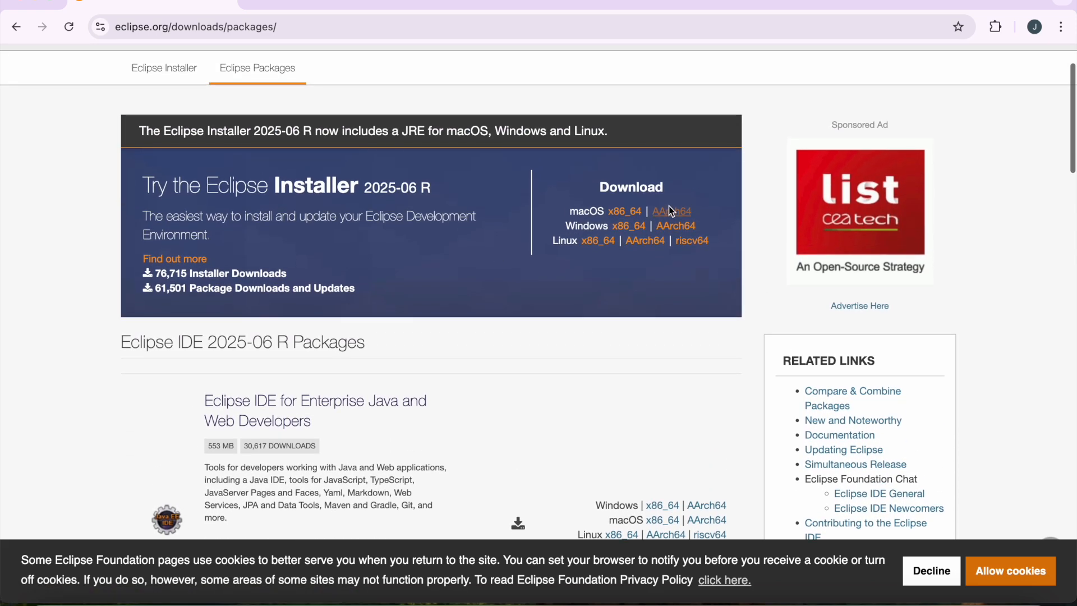
left_click(670, 210)
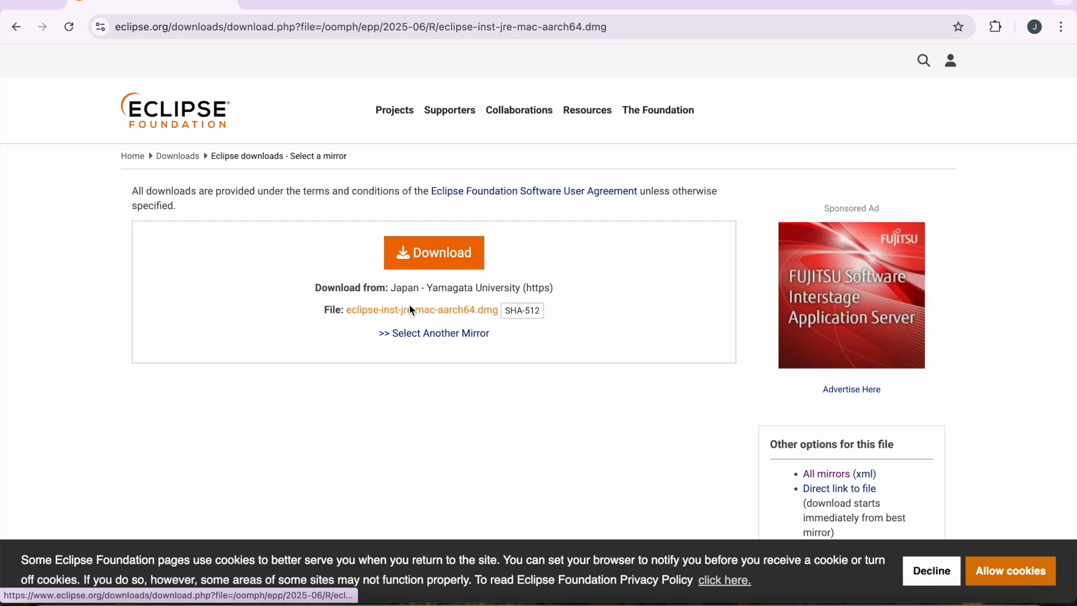
left_click(435, 257)
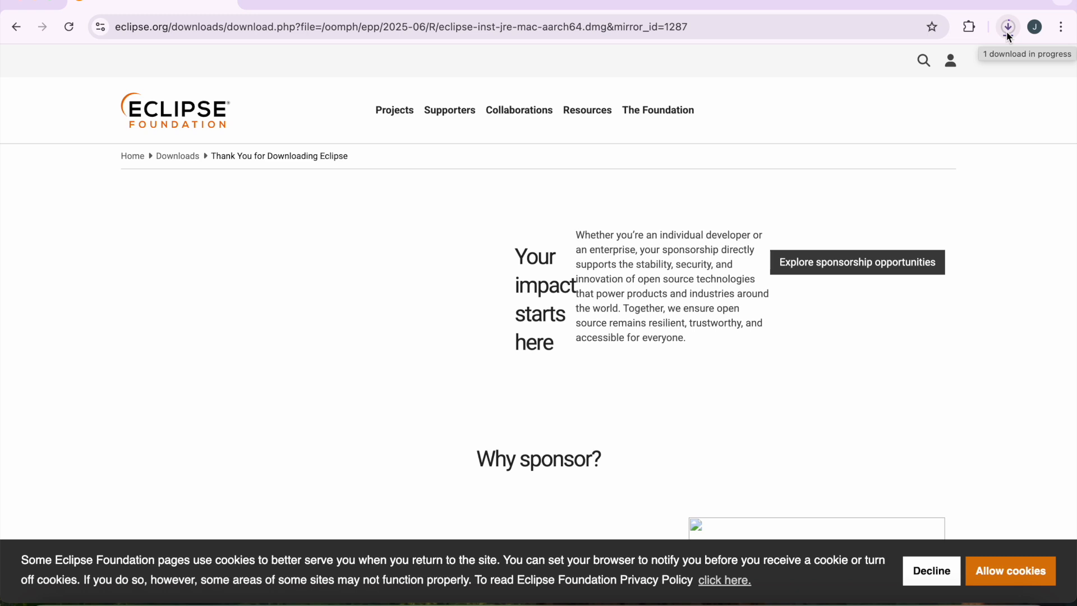
Open the downloaded eclipse-inst-jre-mac-aarch64.dmg in Finder and launch Eclipse Installer from it, allowing the app to open
left_click(1010, 37)
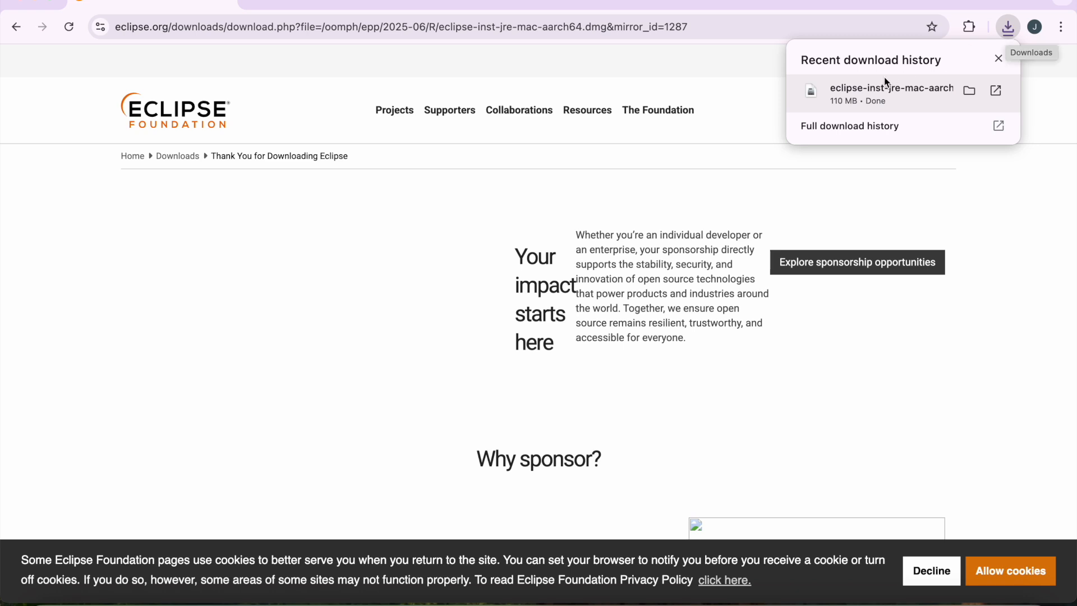
left_click(971, 91)
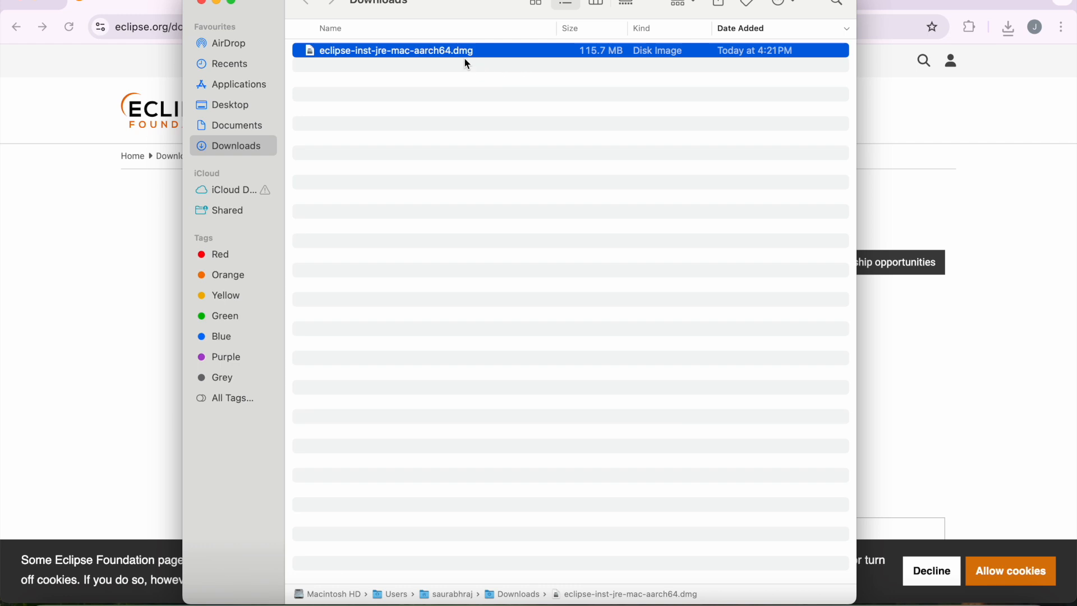
double_click(380, 58)
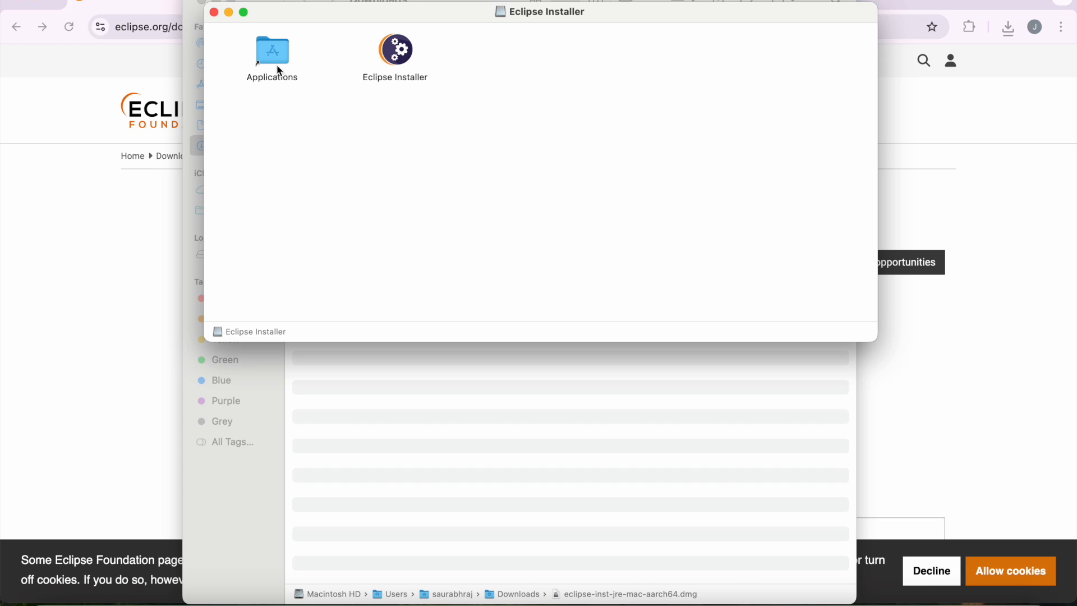
double_click(400, 62)
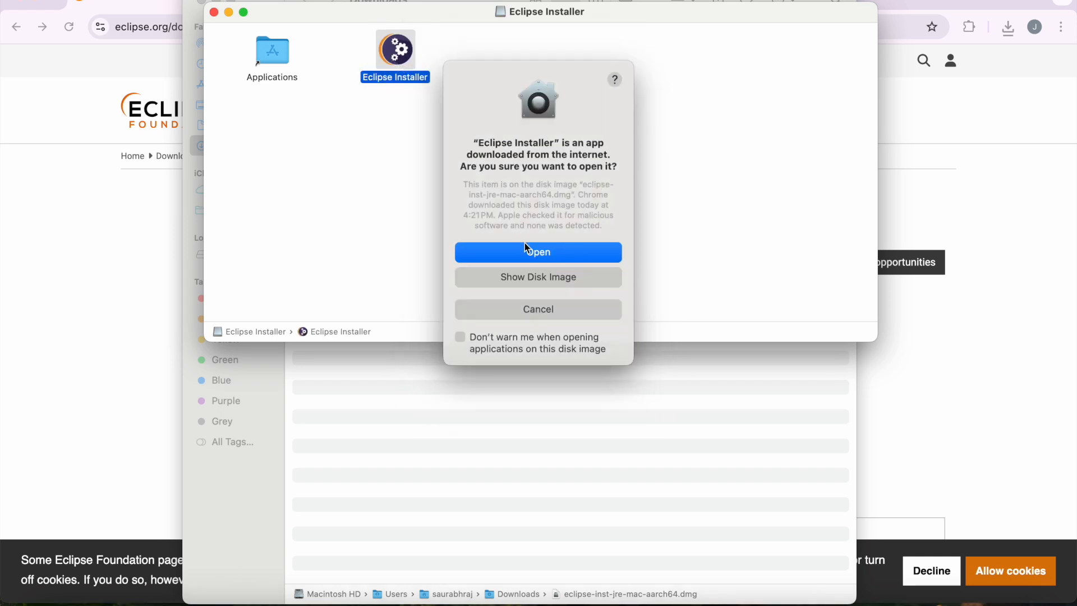
left_click(529, 254)
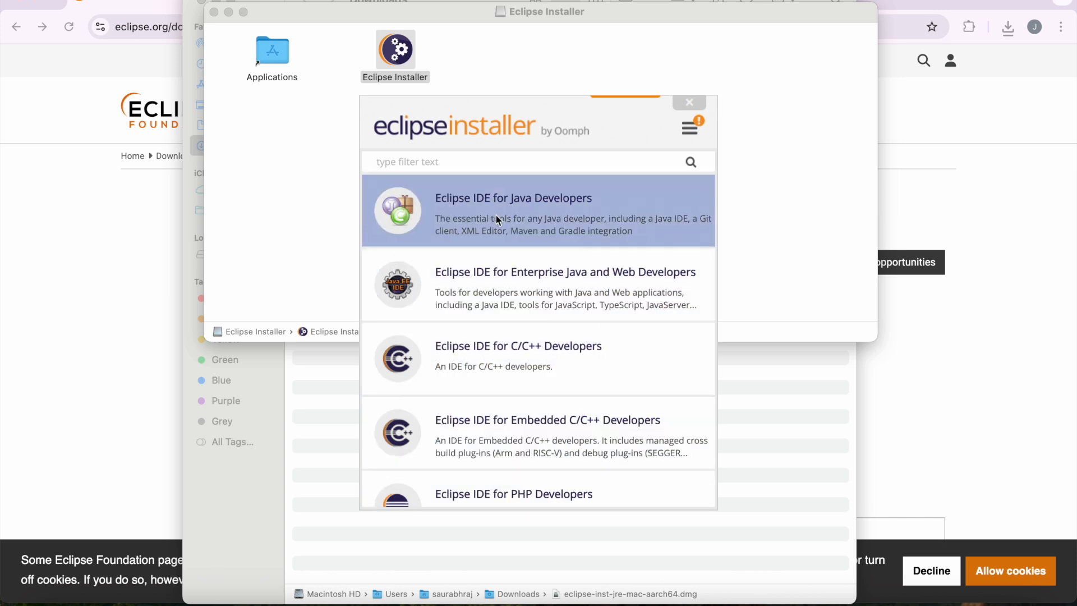
Choose the Eclipse IDE for Java Developers package and set its Java VM to /Library/Java/JavaVirtualMachines/jdk-24.jdk/Contents/Home
left_click(588, 217)
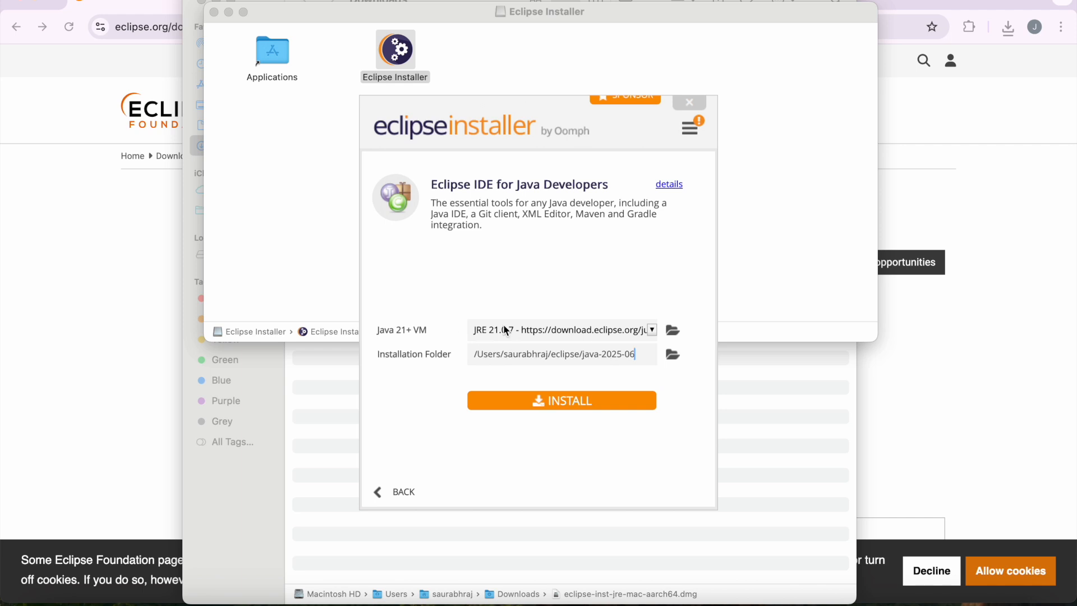
left_click(656, 330)
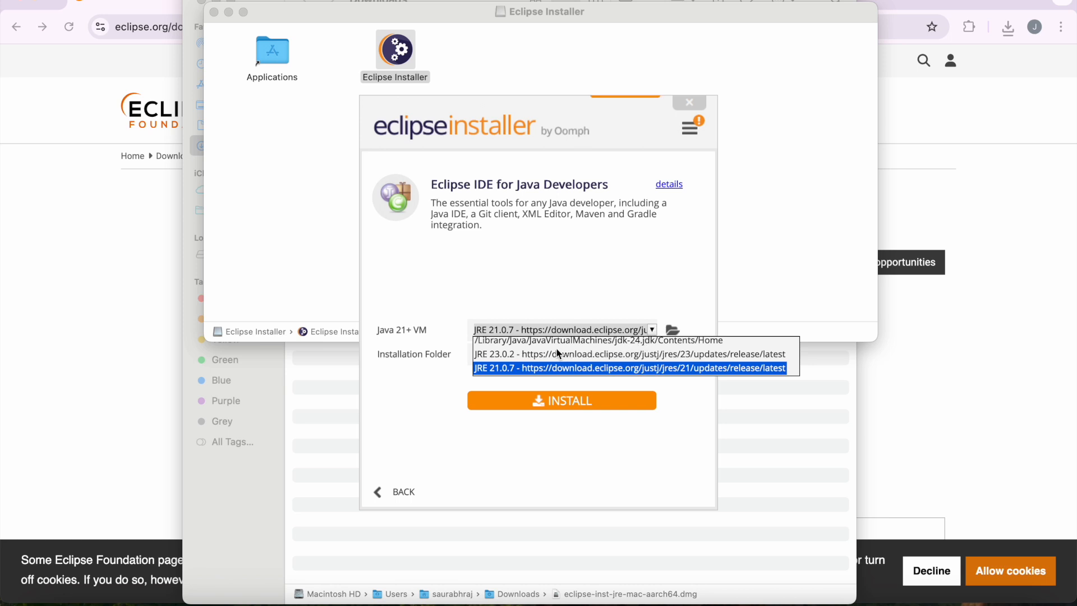
left_click(631, 342)
left_click(631, 342)
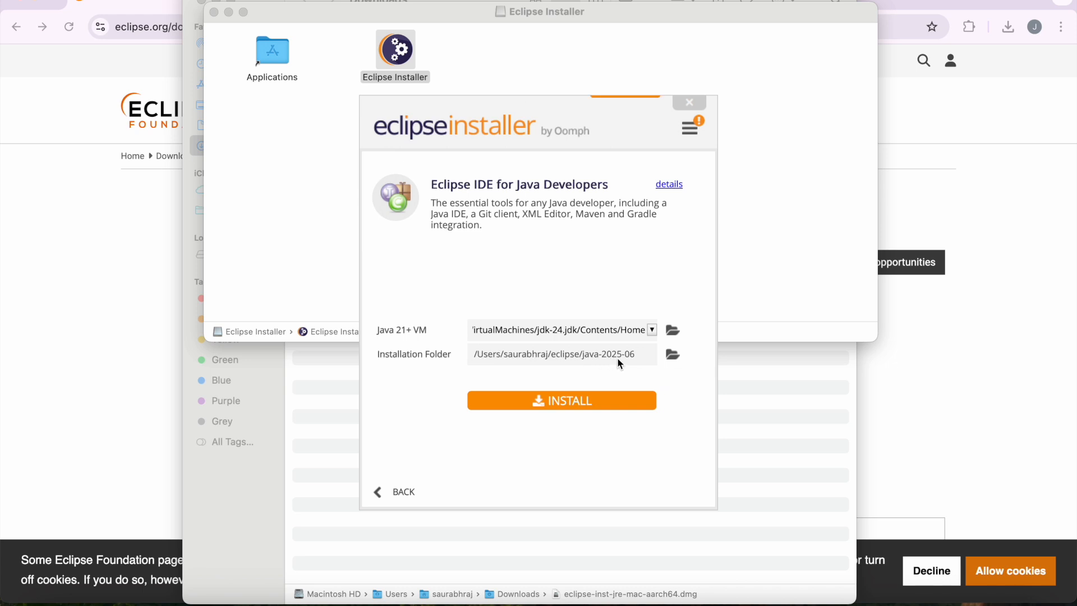
Replace the last folder name in the installation path with javafever
left_click(647, 359)
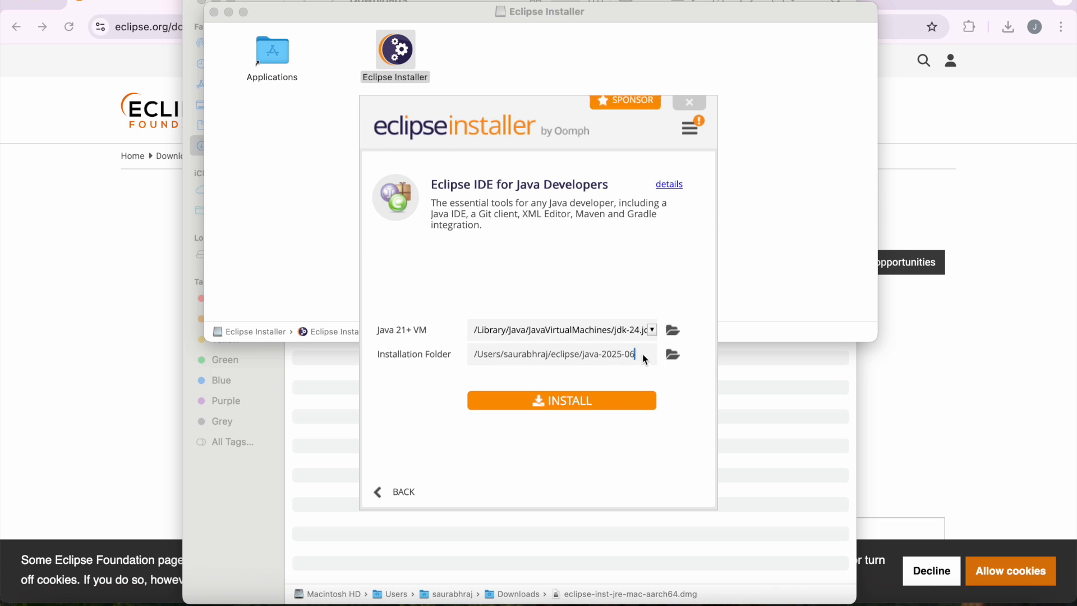
key("BackSpace")
key("BackSpace")
key("BackSpace")
key("BackSpace")
key("BackSpace")
key("BackSpace")
key("BackSpace")
key("BackSpace")
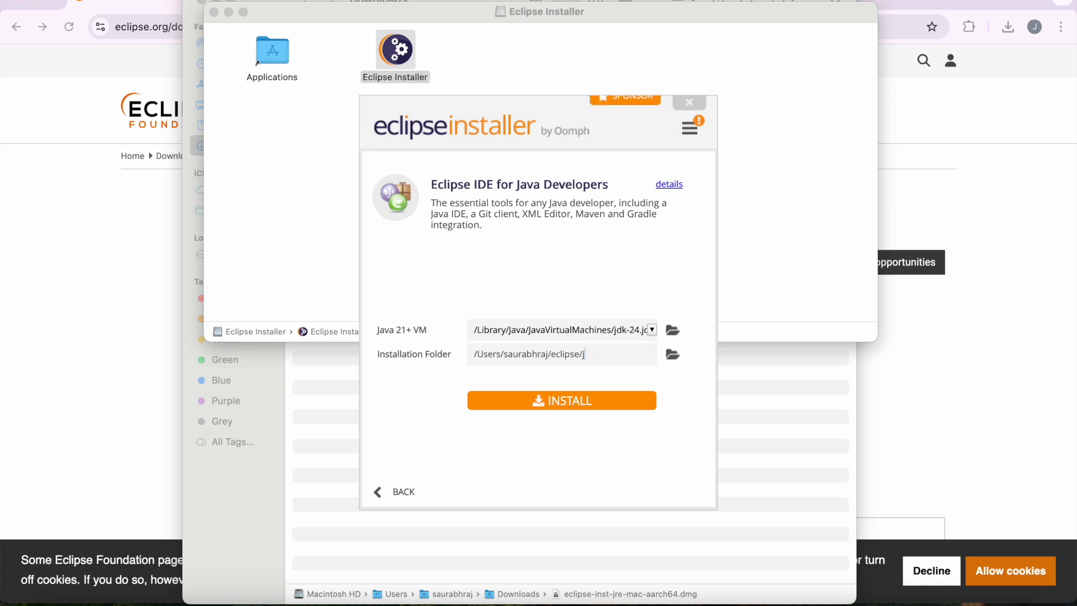
key("BackSpace")
type("javafever")
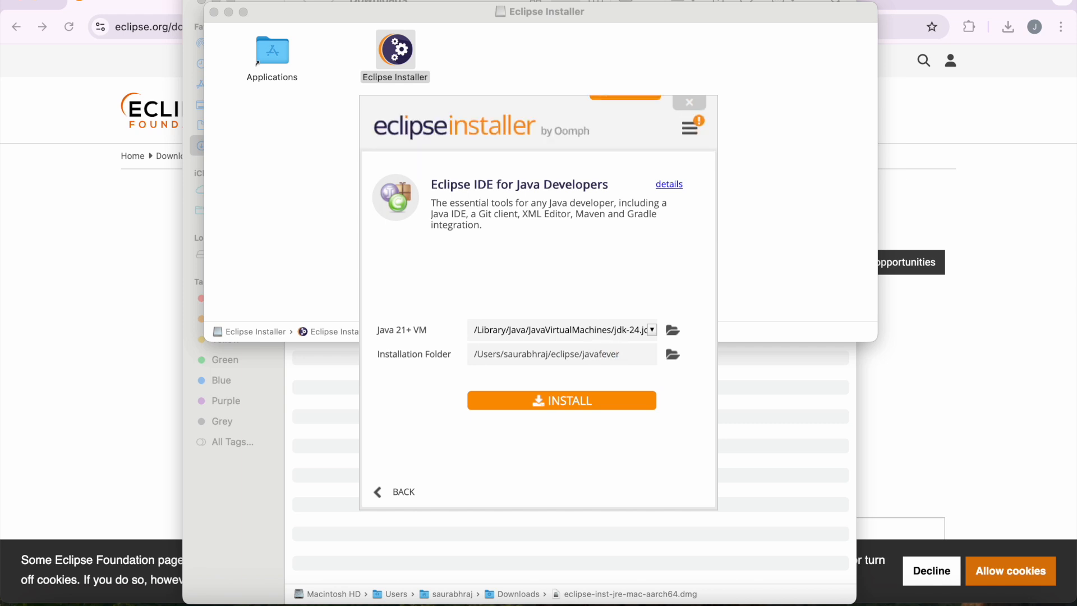
type("w")
type("irksppa")
key("BackSpace")
key("BackSpace")
key("BackSpace")
key("BackSpace")
key("BackSpace")
key("BackSpace")
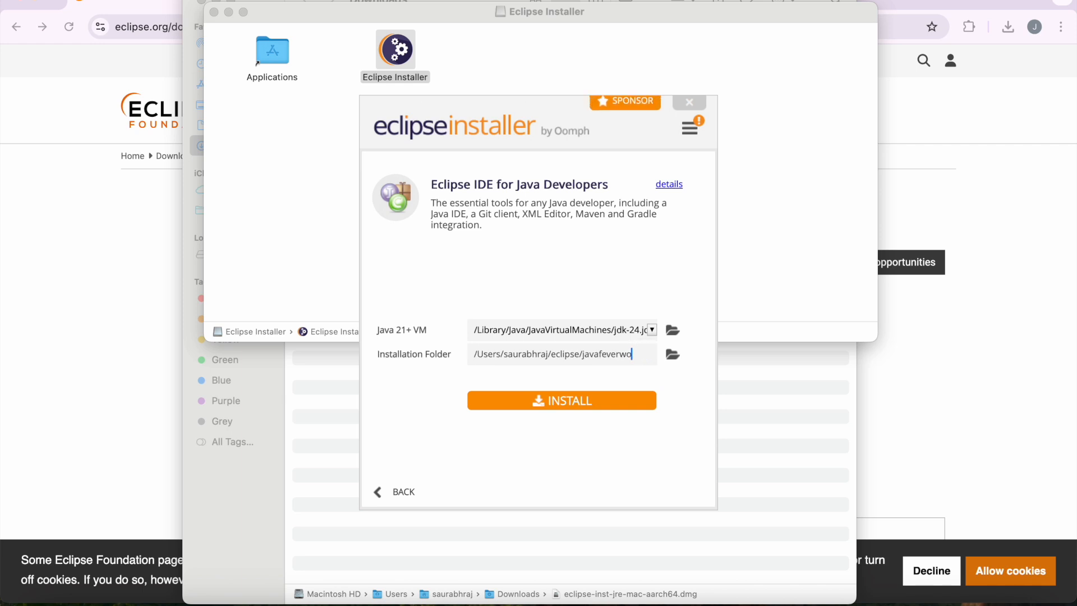
key("BackSpace")
type("ors")
key("BackSpace")
key("BackSpace")
key("BackSpace")
key("BackSpace")
key("BackSpace")
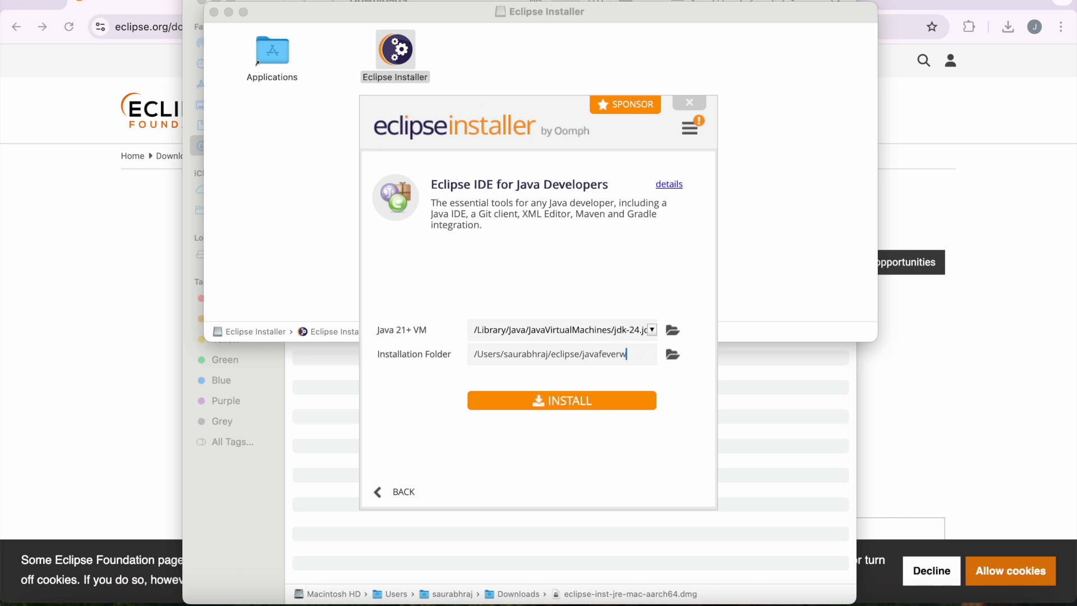
type("r")
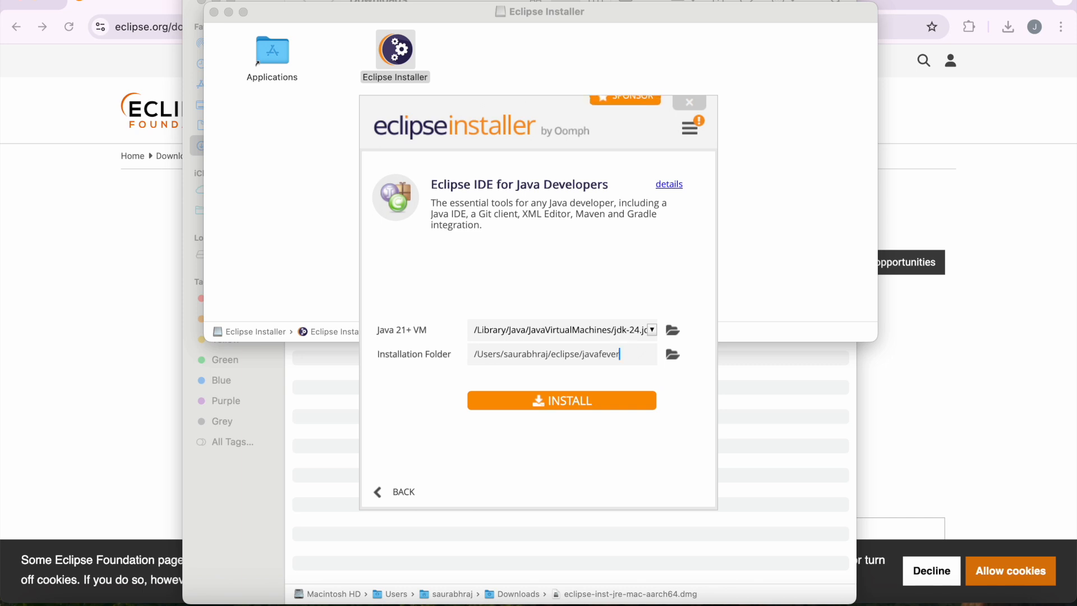
Extend the installation folder's name with _workspace so that it reads javafever_workspace
type("_workspace")
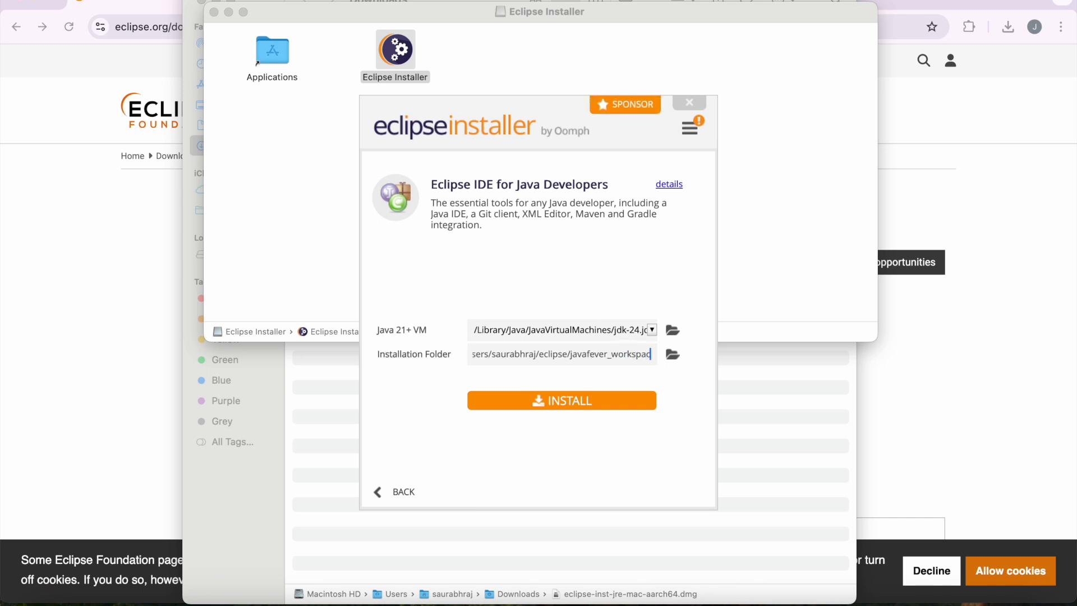
Install Eclipse IDE for Java Developers, accepting the Eclipse Foundation Software User Agreement, and launch the installed IDE
left_click(589, 403)
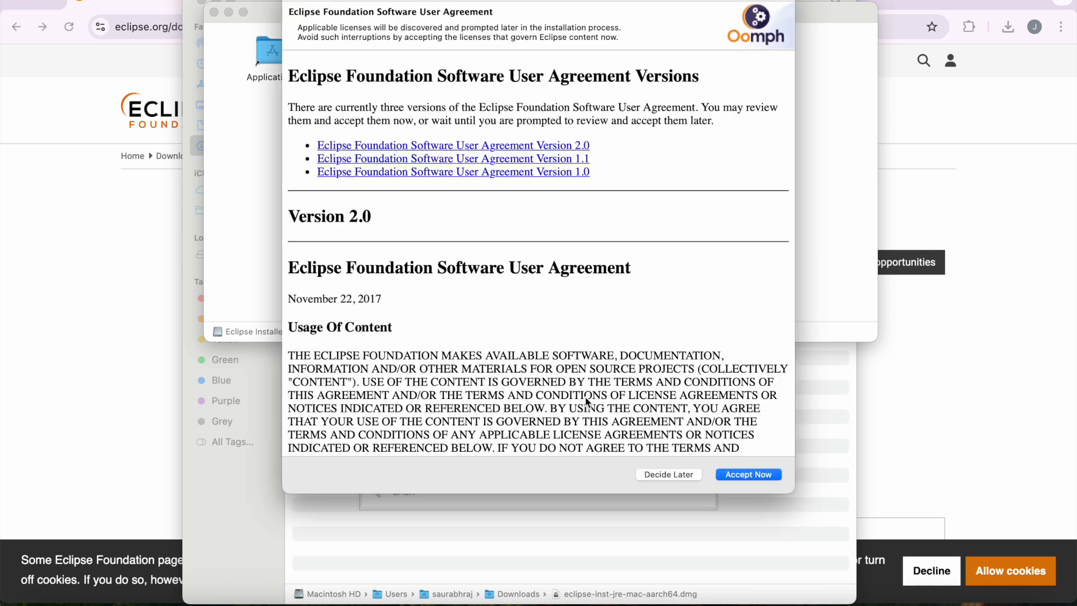
left_click(743, 477)
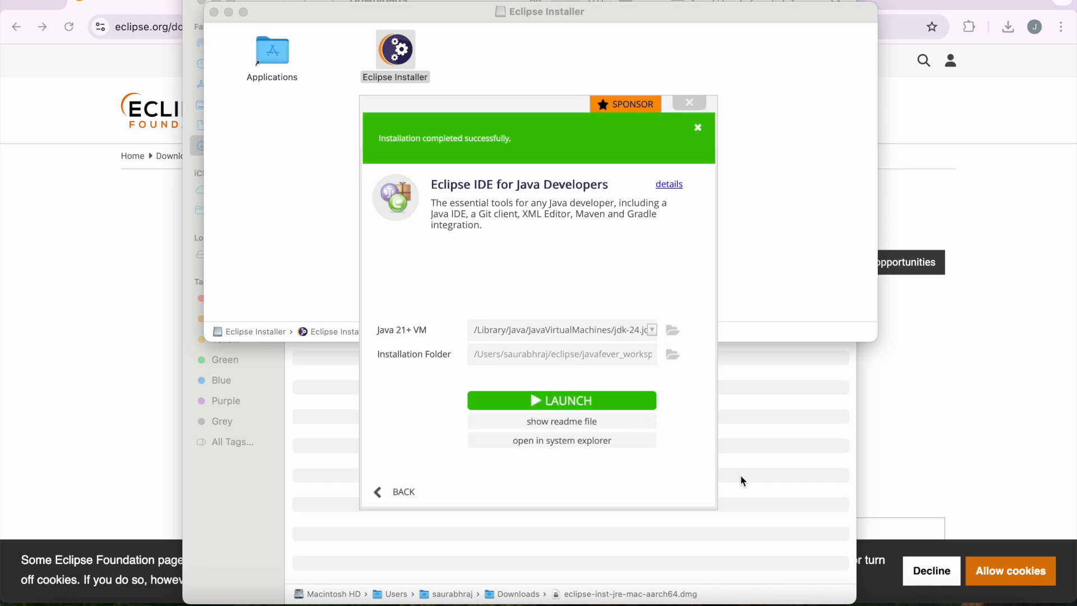
left_click(569, 405)
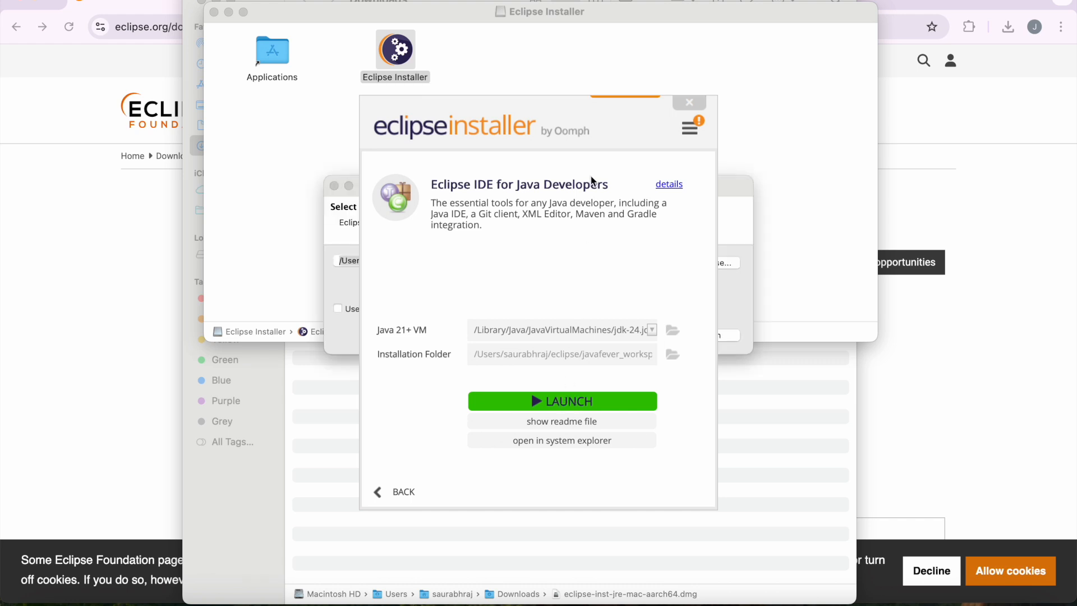
Change the workspace directory's last folder to java_fever_eclipse-workspace and launch Eclipse with it
left_click(350, 220)
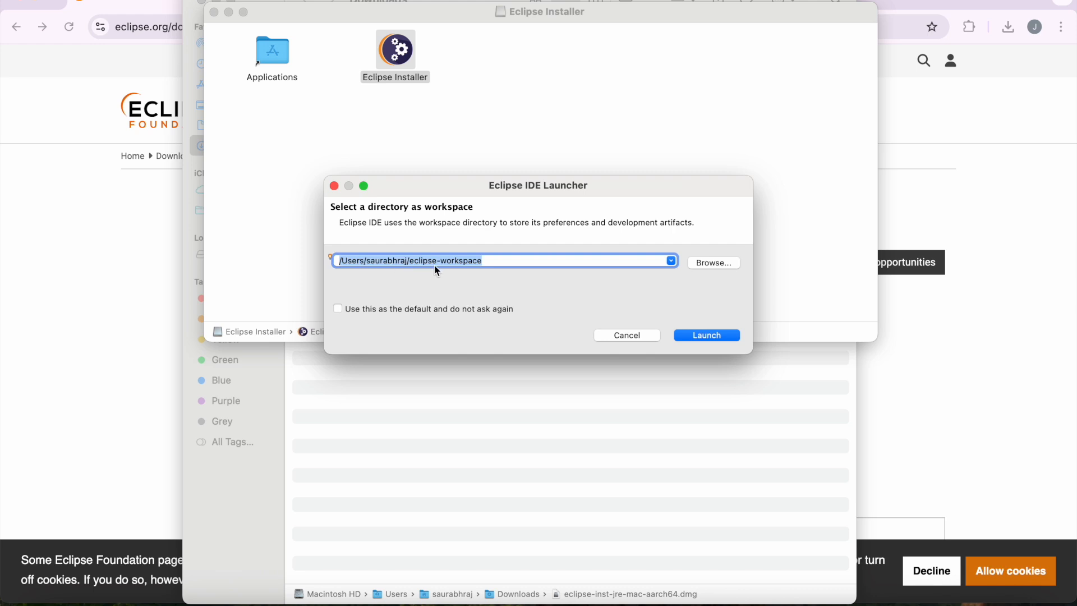
left_click(494, 263)
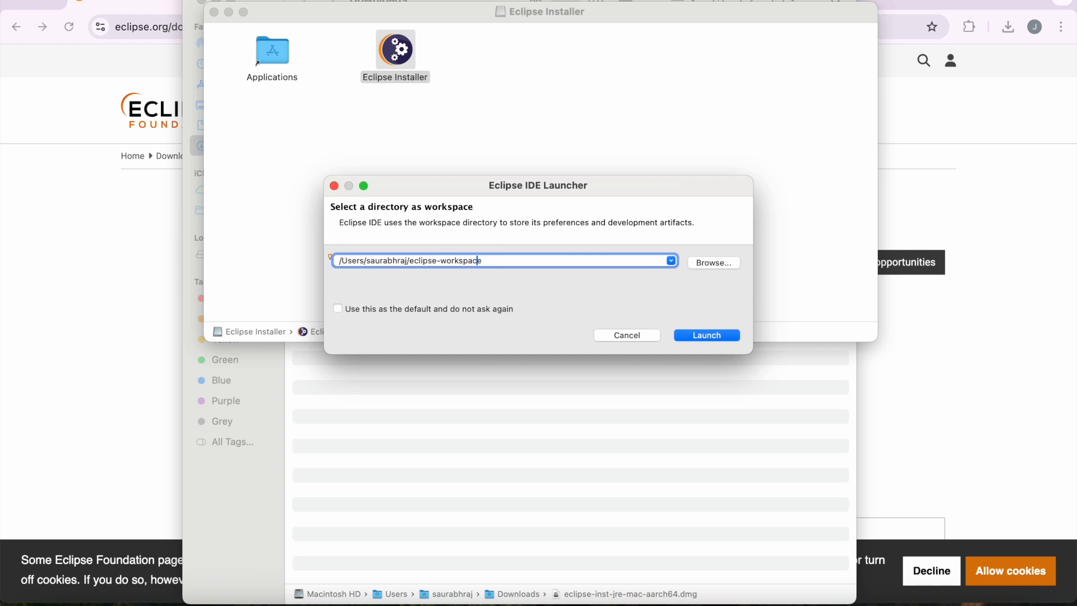
key("Left")
key("Left")
key("Left")
key("Left")
key("Left")
key("Left")
key("Left")
key("Left")
key("Left")
key("Left")
key("Left")
key("Left")
type("java_fever_")
left_click(706, 336)
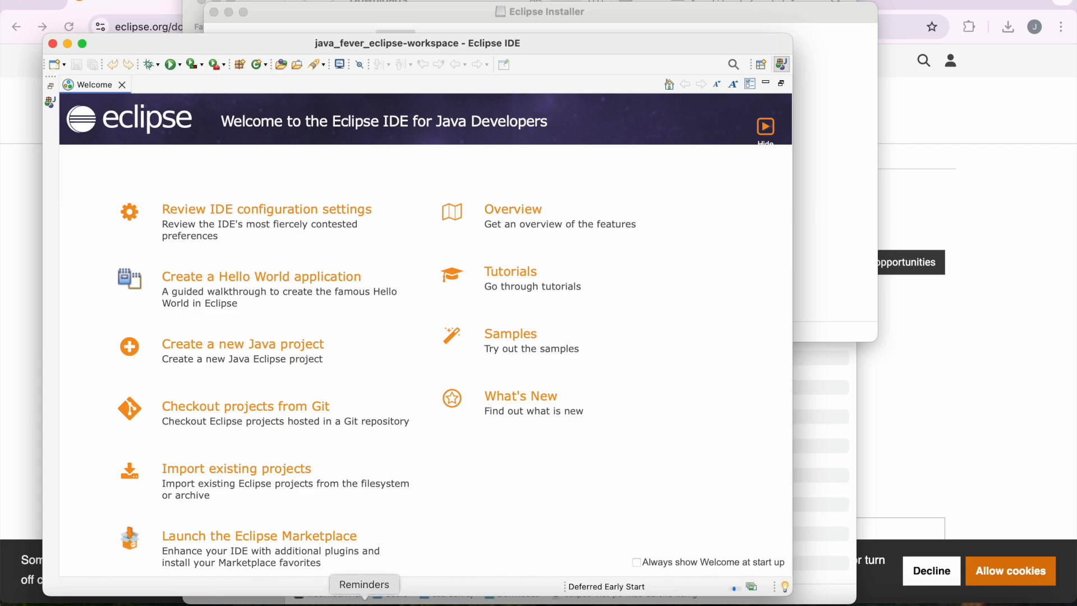
Check Launchpad for Eclipse, then show the running app in Finder and move it from javafever_workspace into Applications
left_click(83, 601)
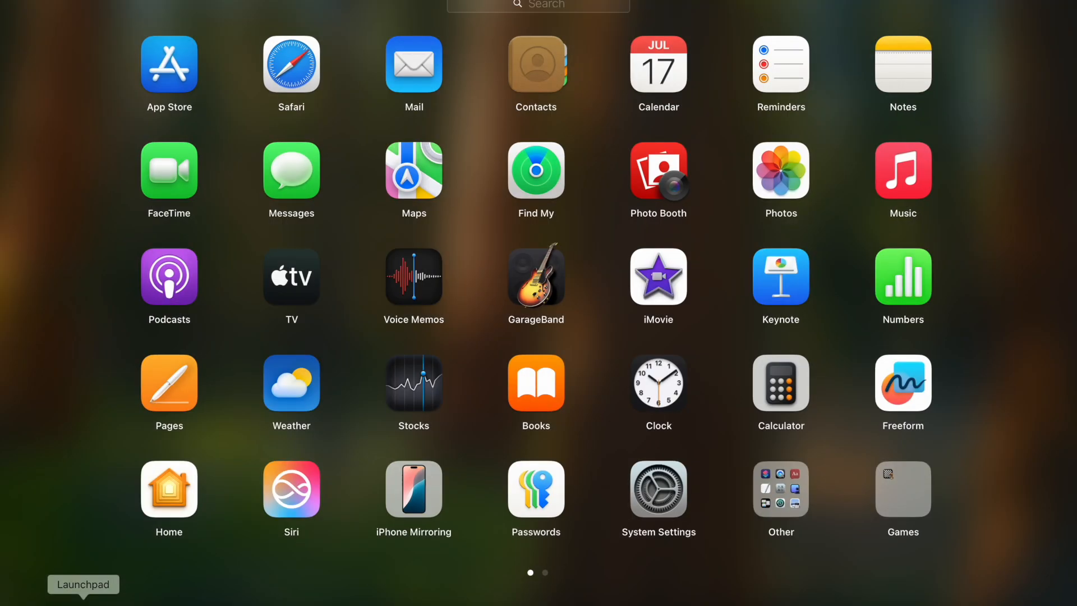
left_click(547, 574)
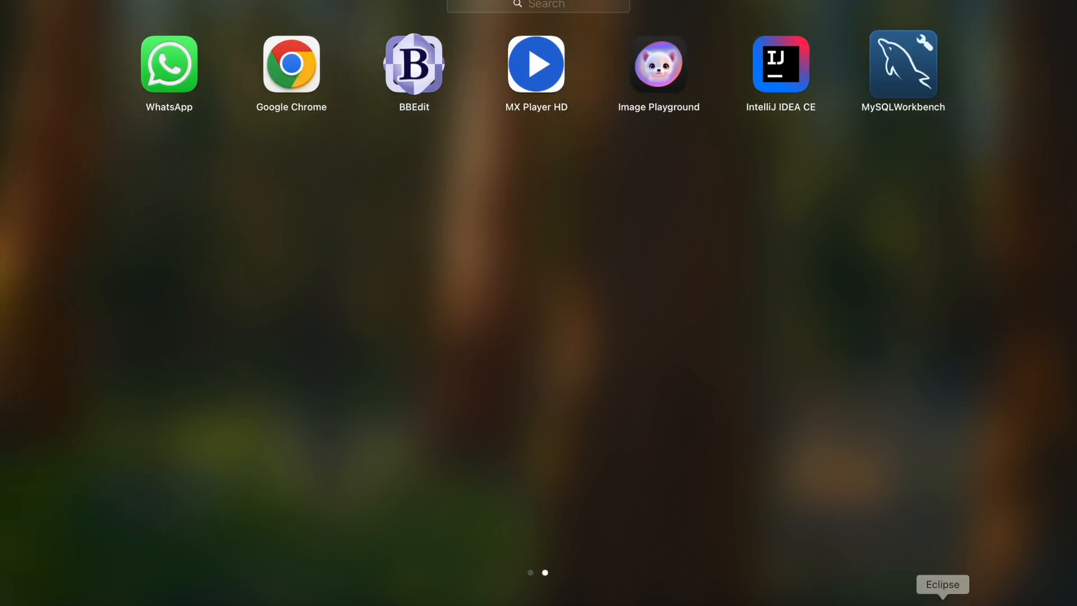
right_click(942, 604)
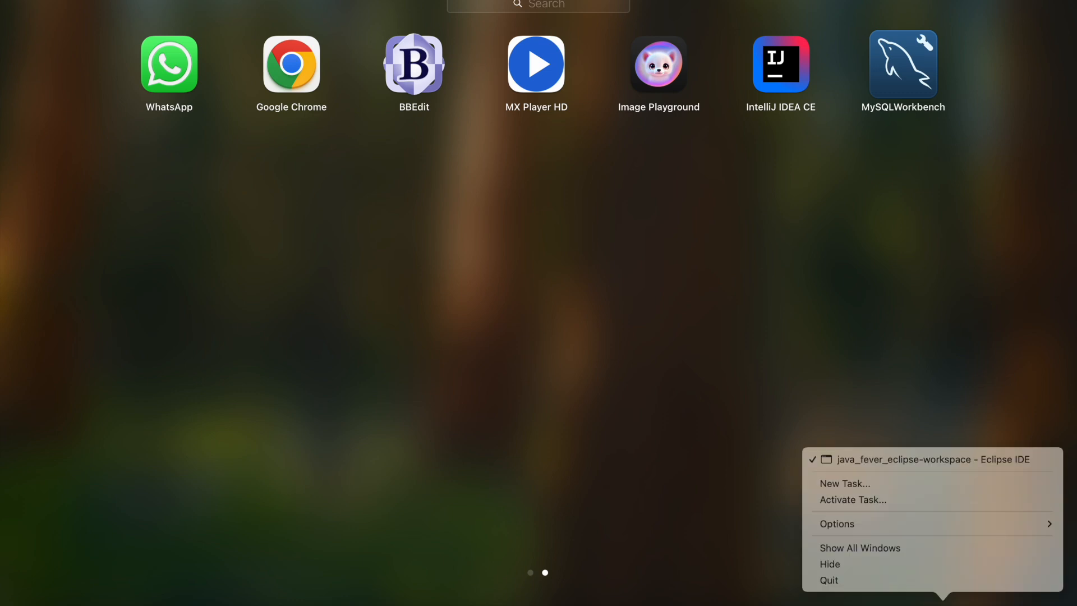
mouse_move(888, 529)
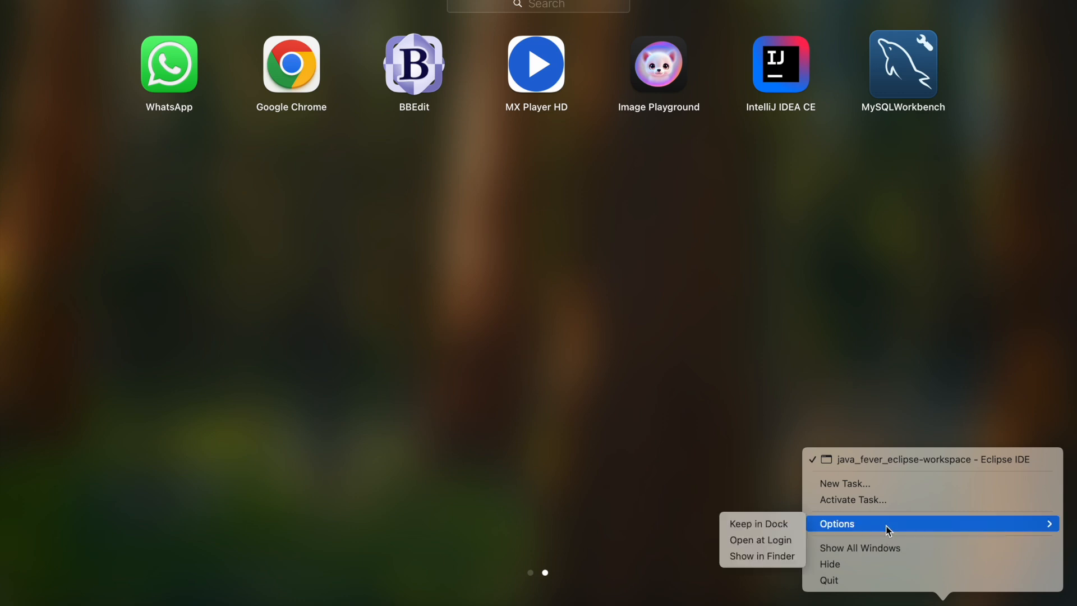
left_click(761, 556)
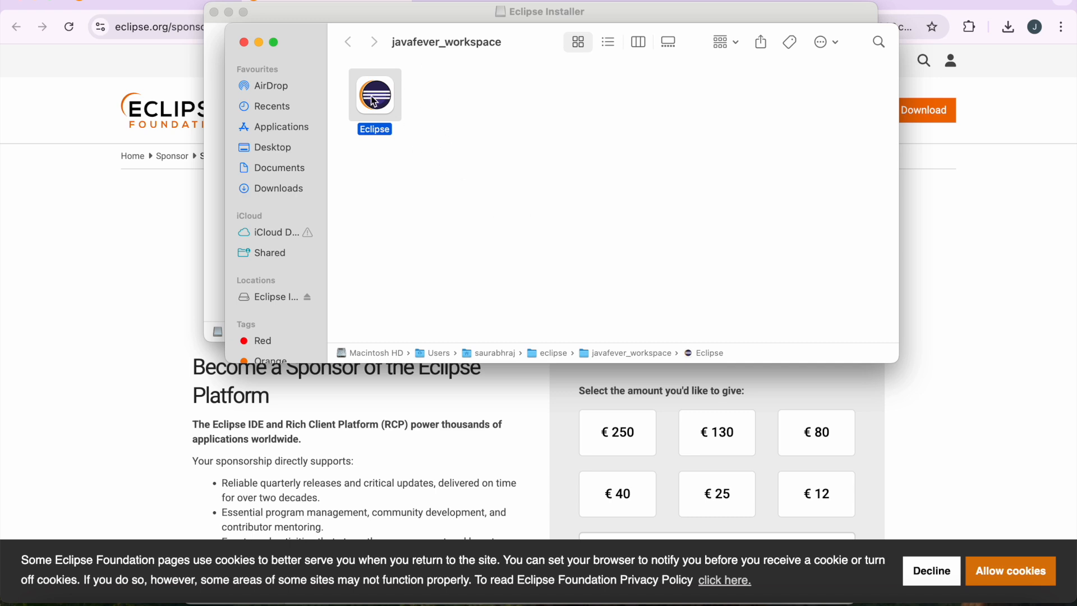
left_click_drag(375, 103, 293, 136)
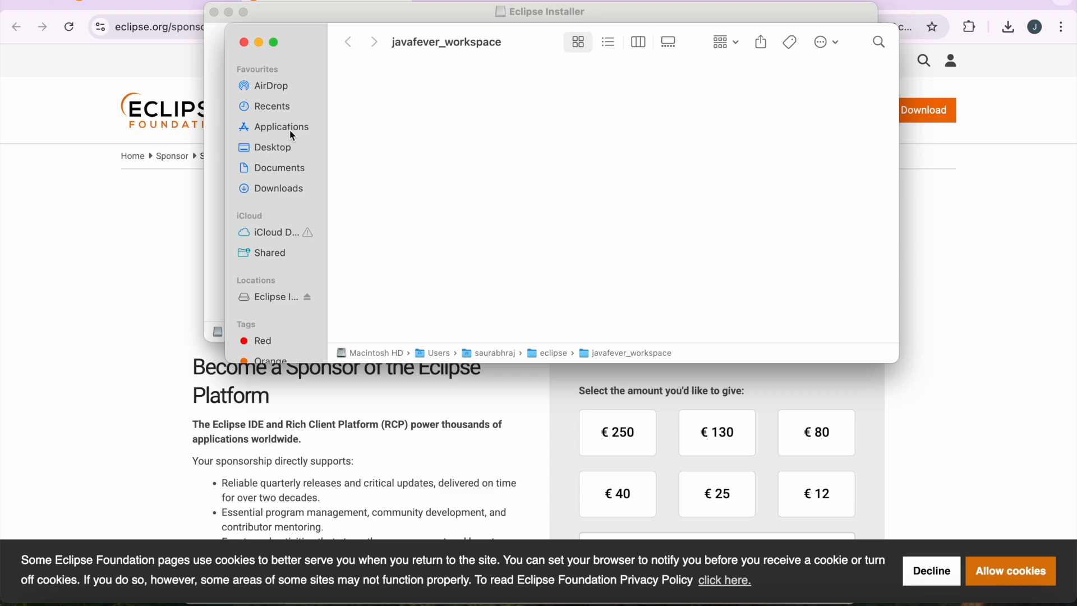
Check Launchpad for the Eclipse app again and close the running Eclipse IDE window
left_click(83, 602)
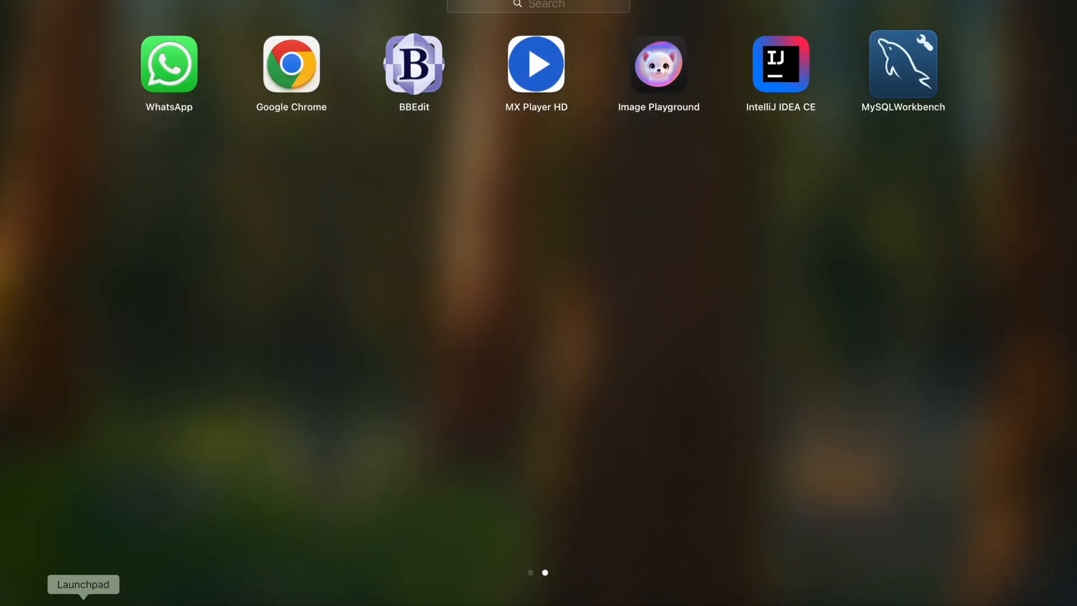
left_click(345, 403)
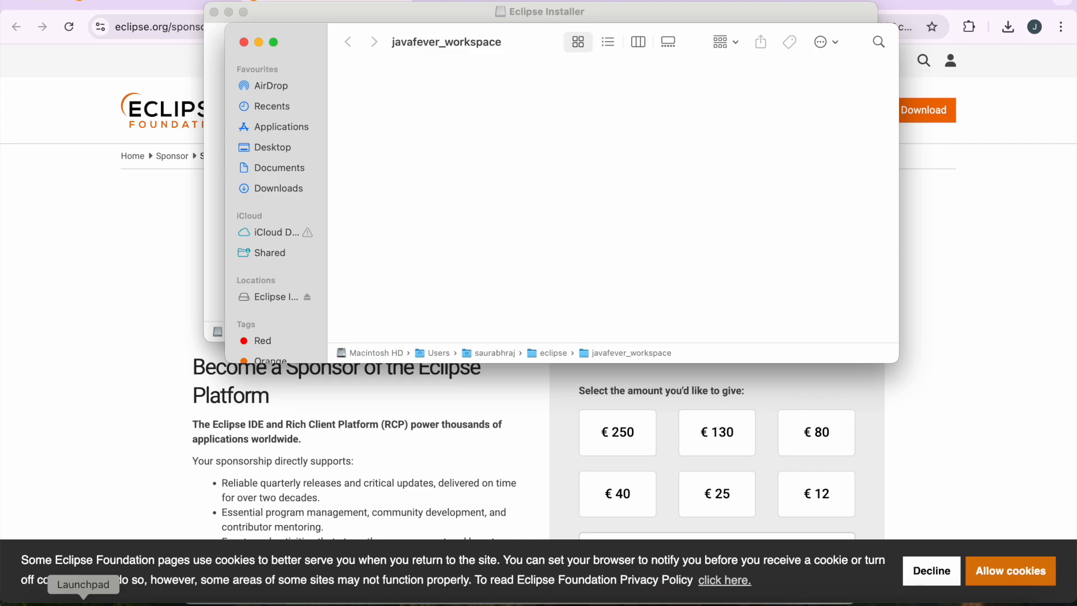
left_click(83, 602)
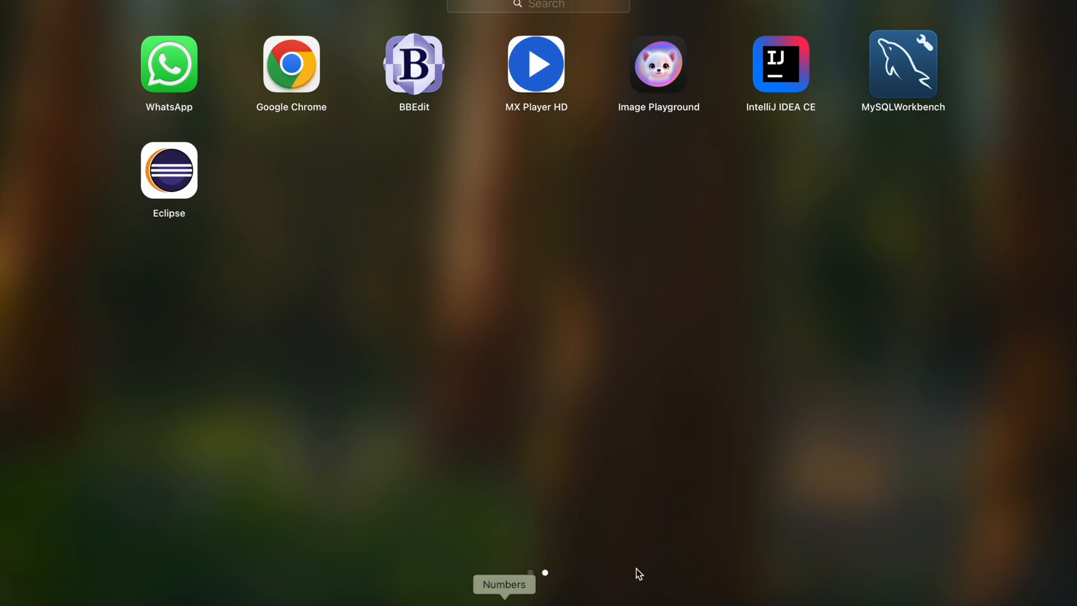
left_click(942, 599)
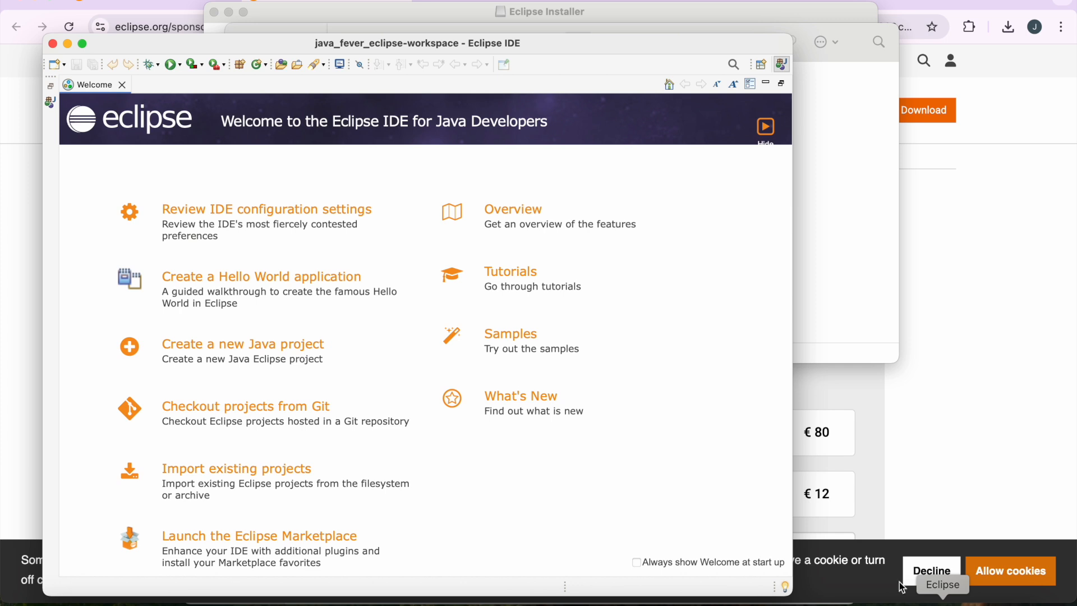
left_click(53, 44)
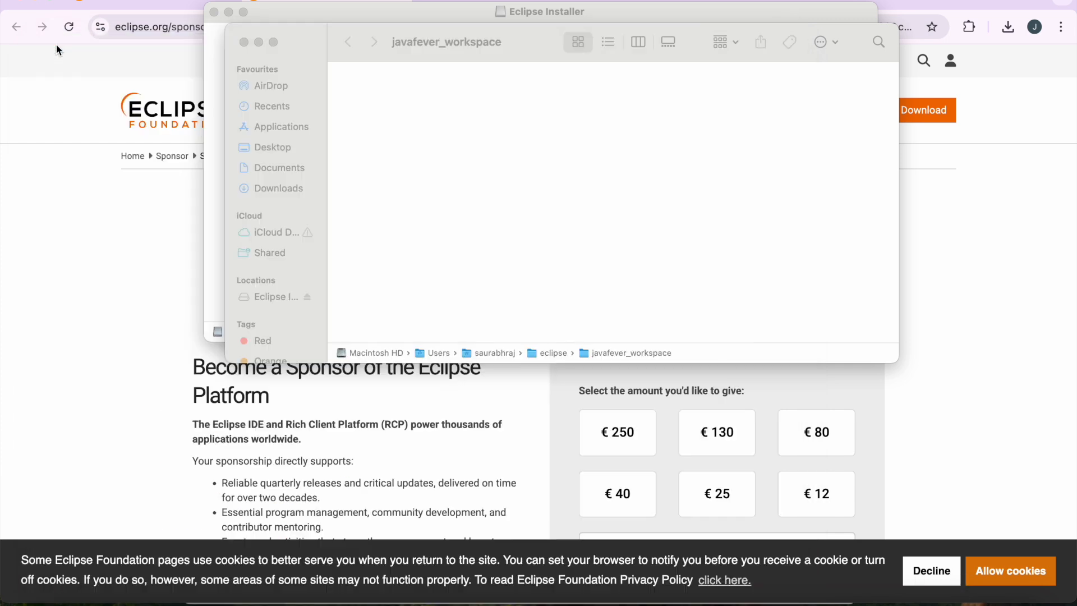
Start Eclipse from Launchpad with the java_fever_eclipse-workspace directory and allow it to find devices on local networks
left_click(349, 123)
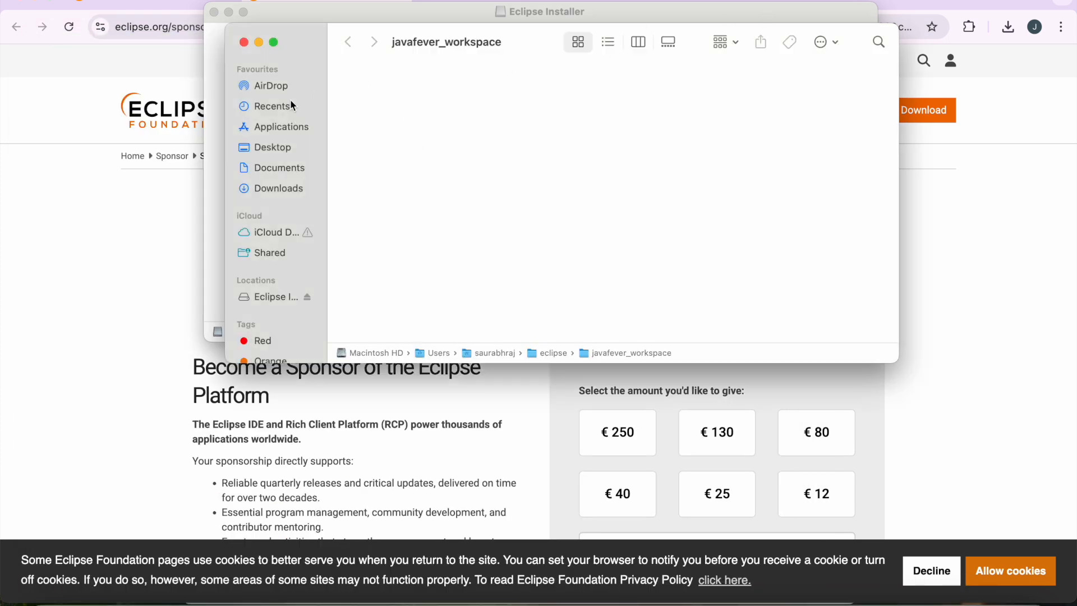
left_click(120, 599)
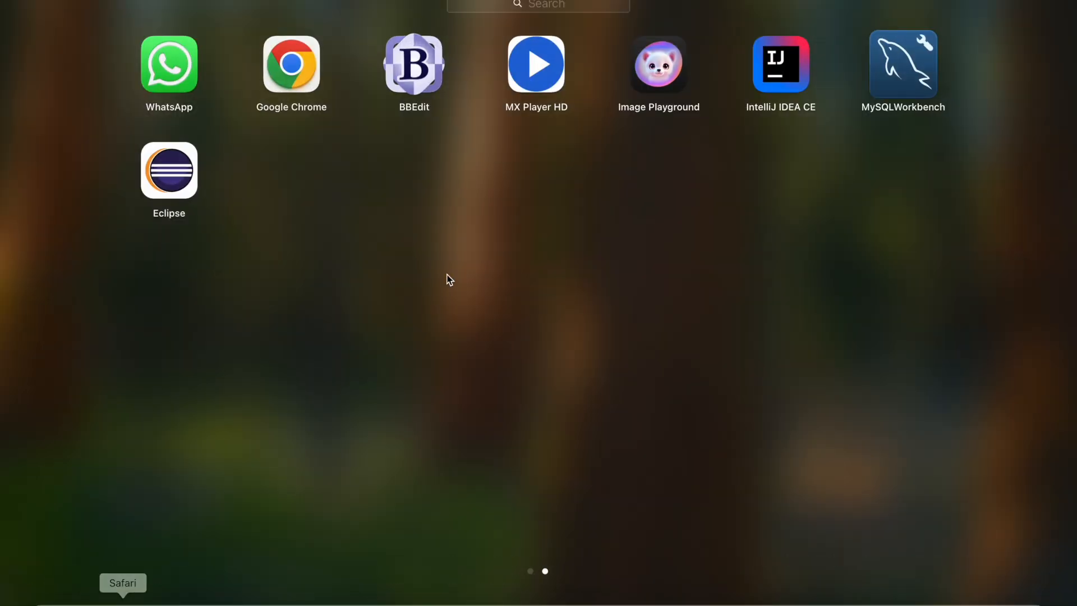
left_click(191, 168)
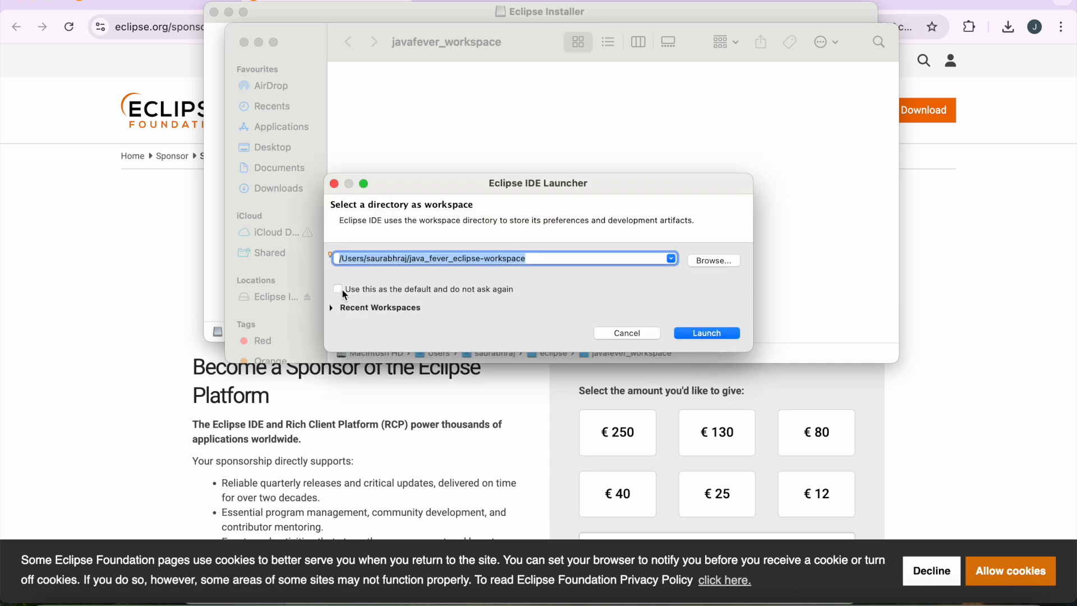
left_click(705, 331)
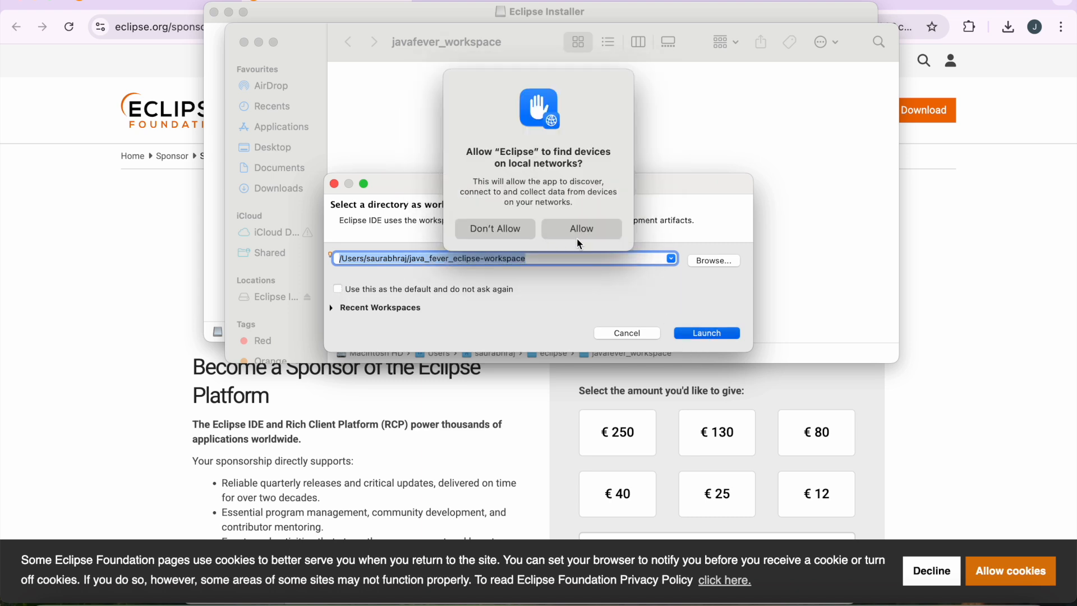
left_click(580, 229)
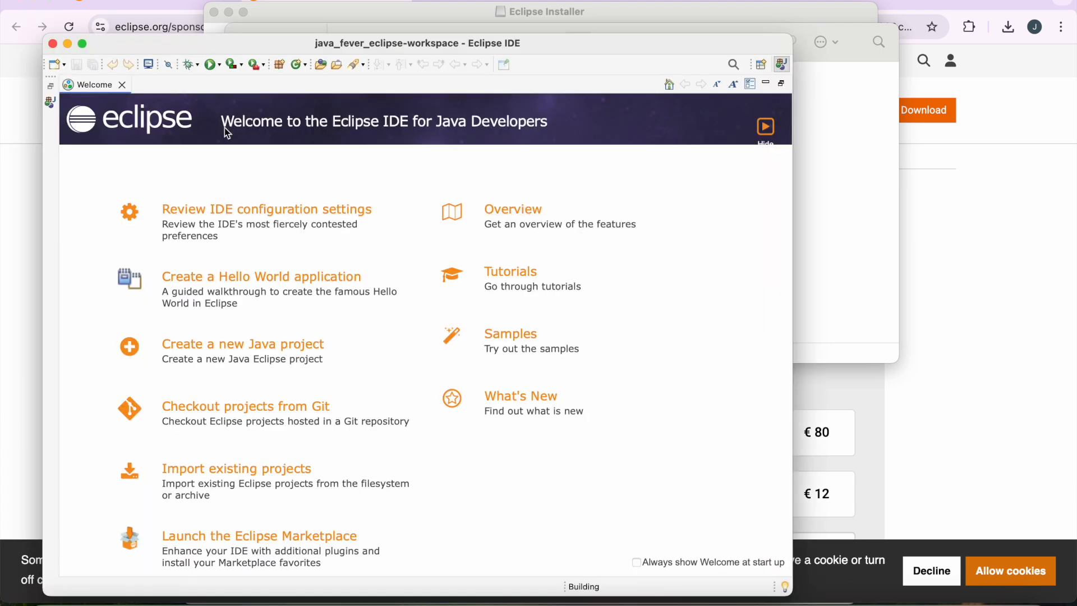
Open eclipse-inst-jre-mac-aarch64.dmg from the Downloads folder and copy Eclipse Installer into the Applications folder
double_click(533, 48)
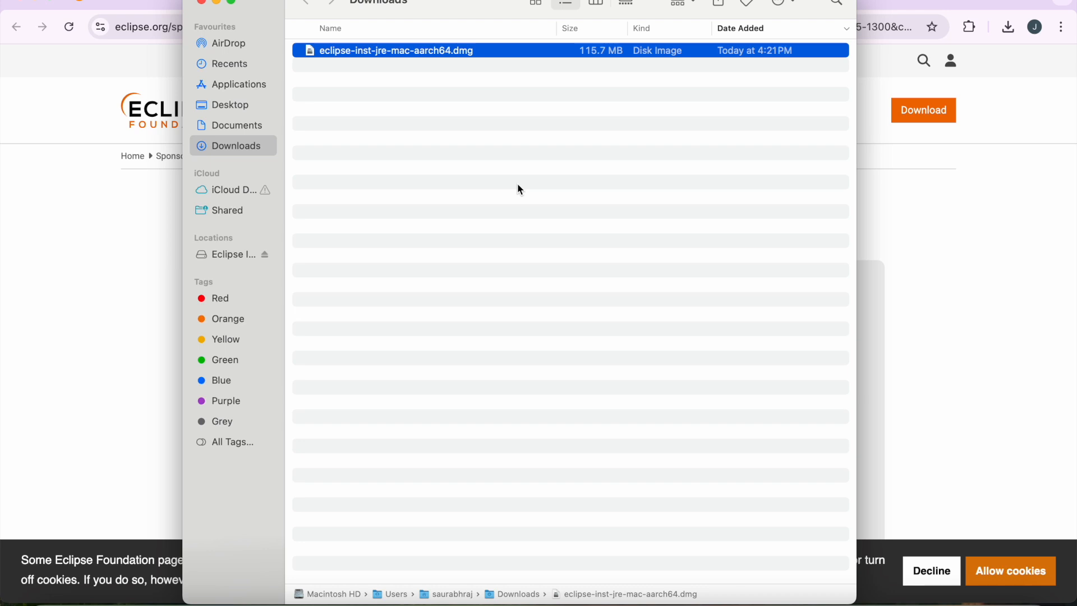
double_click(425, 56)
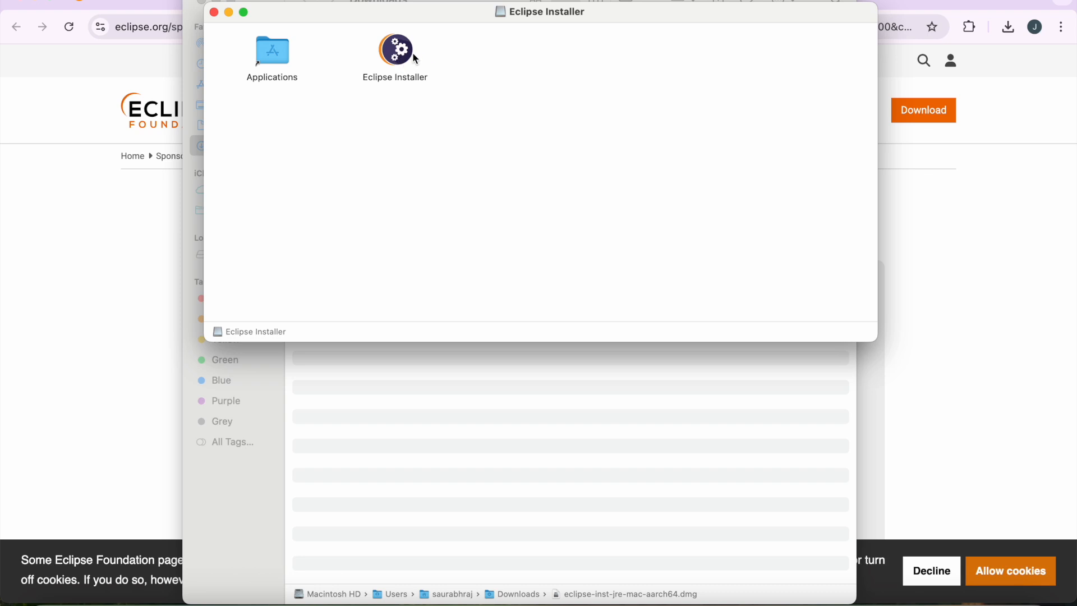
left_click_drag(404, 60, 287, 68)
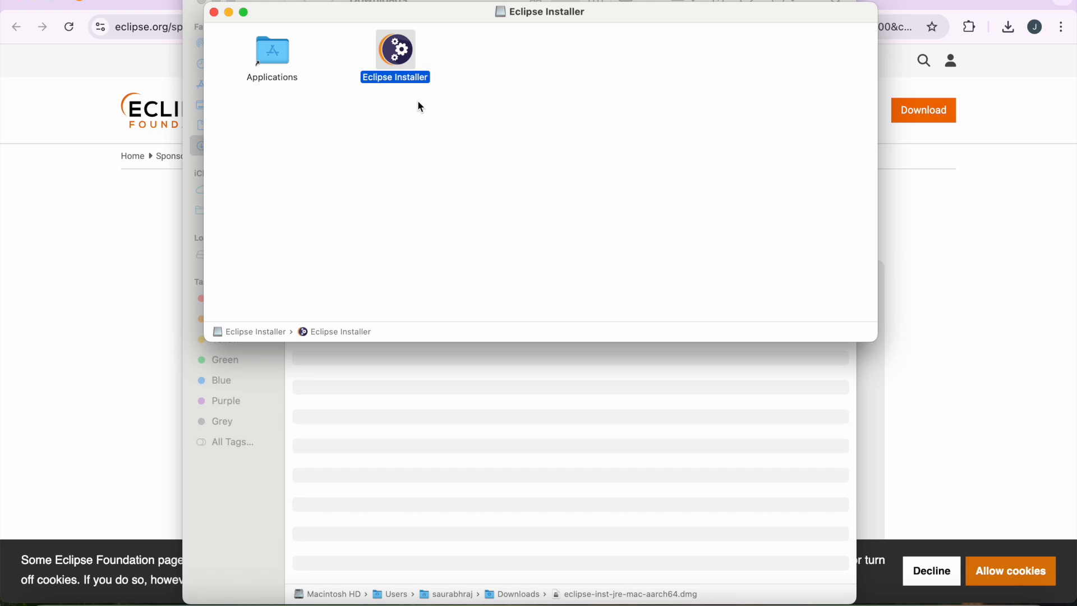
Launch Eclipse Installer from Launchpad and allow the downloaded app to open
left_click(86, 600)
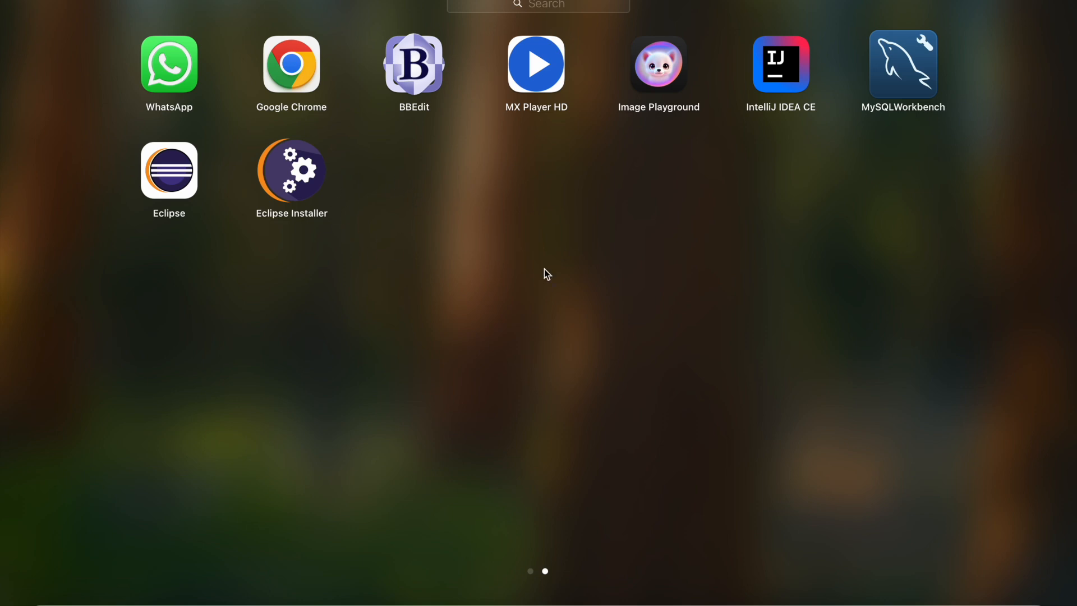
left_click(299, 178)
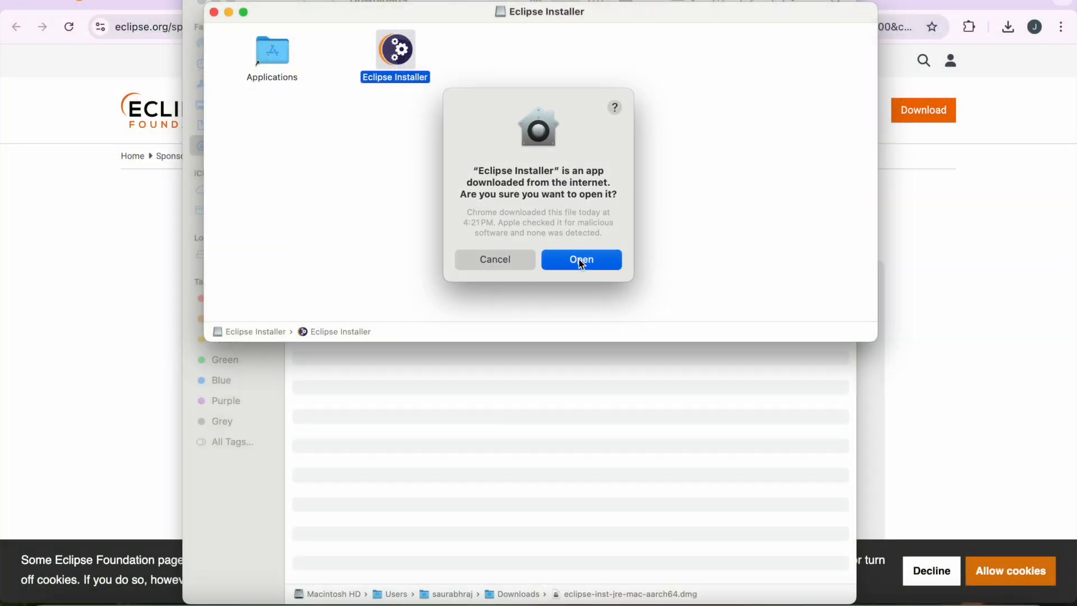
left_click(579, 260)
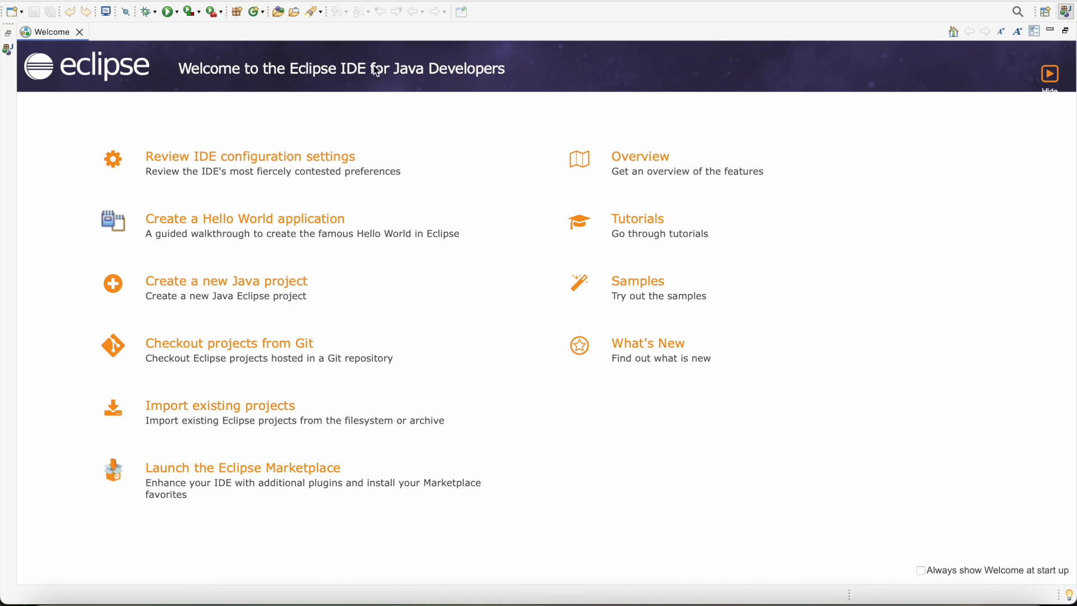
Close Eclipse's Welcome page and create a Java project named demo without a module-info.java file
left_click(81, 32)
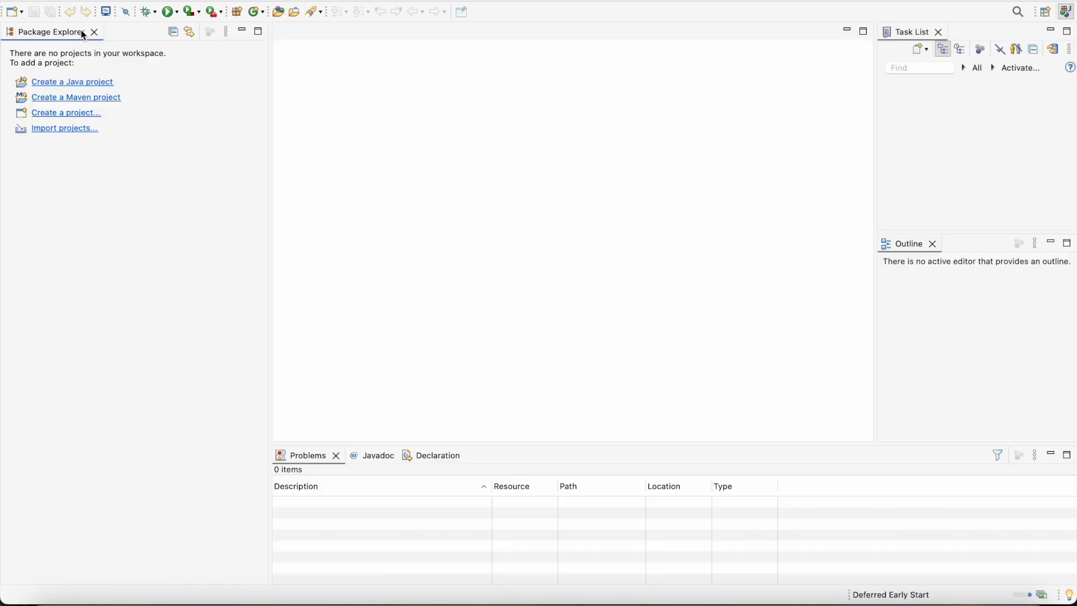
left_click(43, 82)
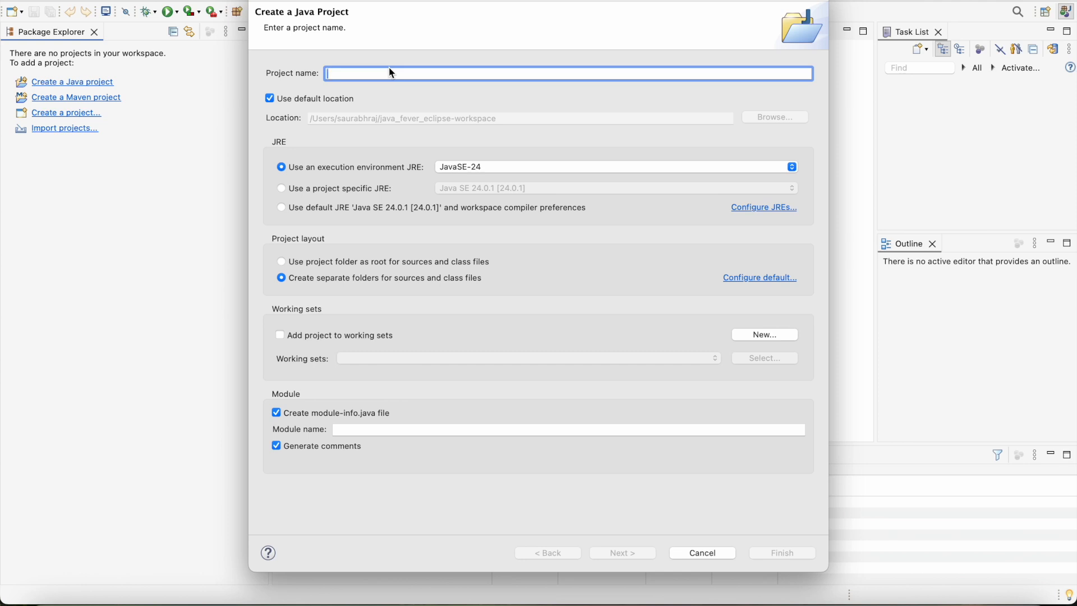
type("demo")
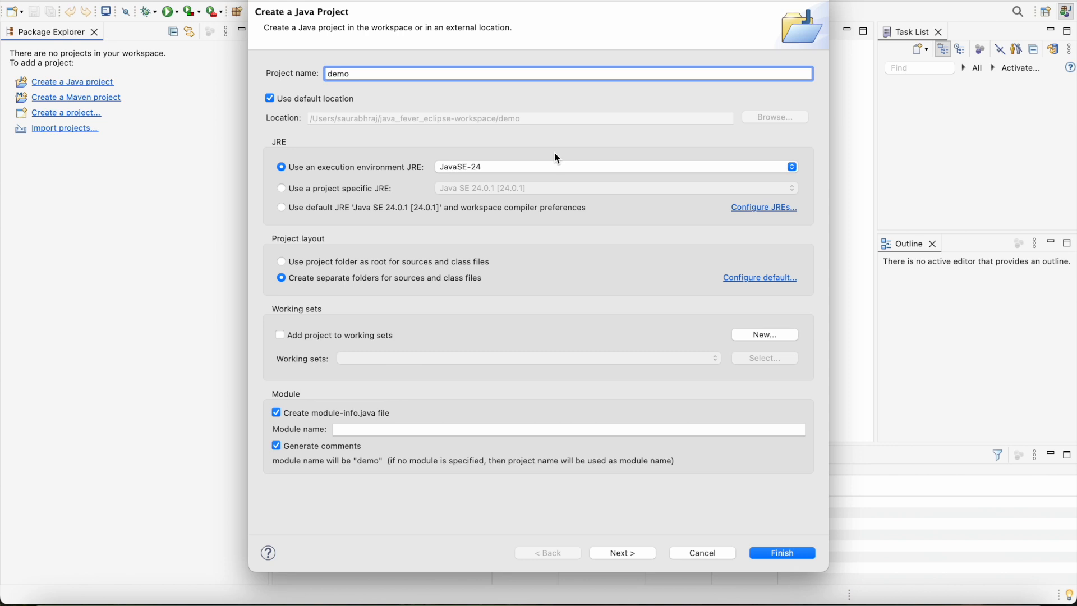
left_click(272, 414)
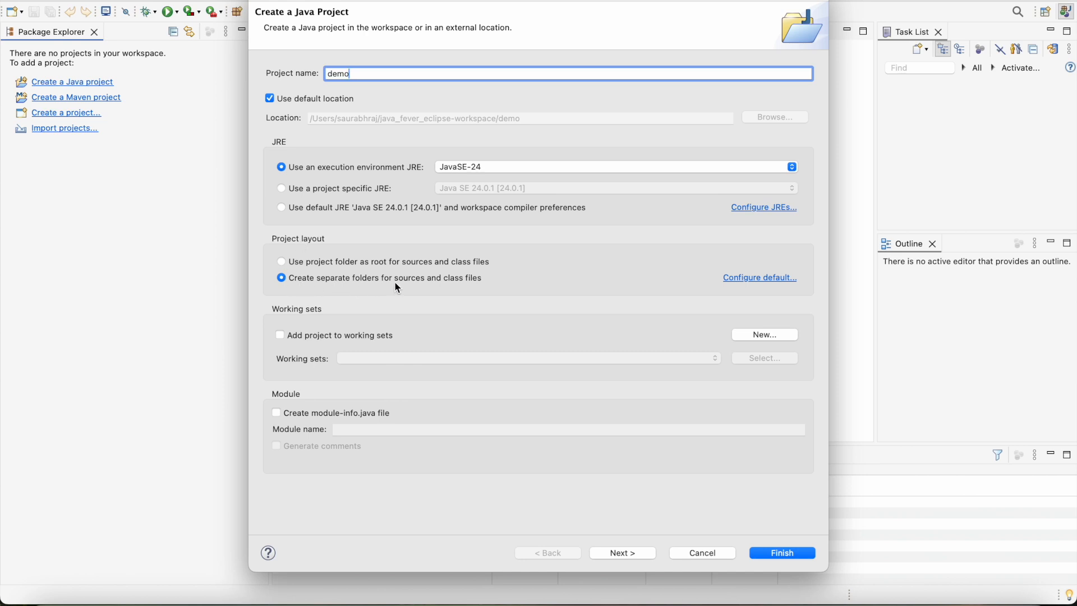
left_click(642, 555)
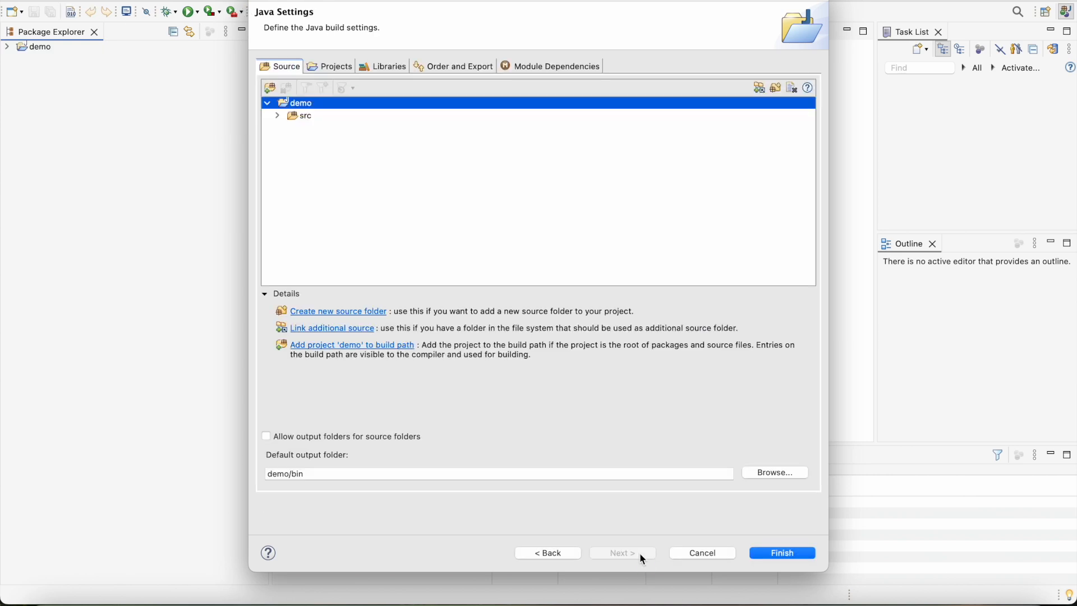
left_click(786, 554)
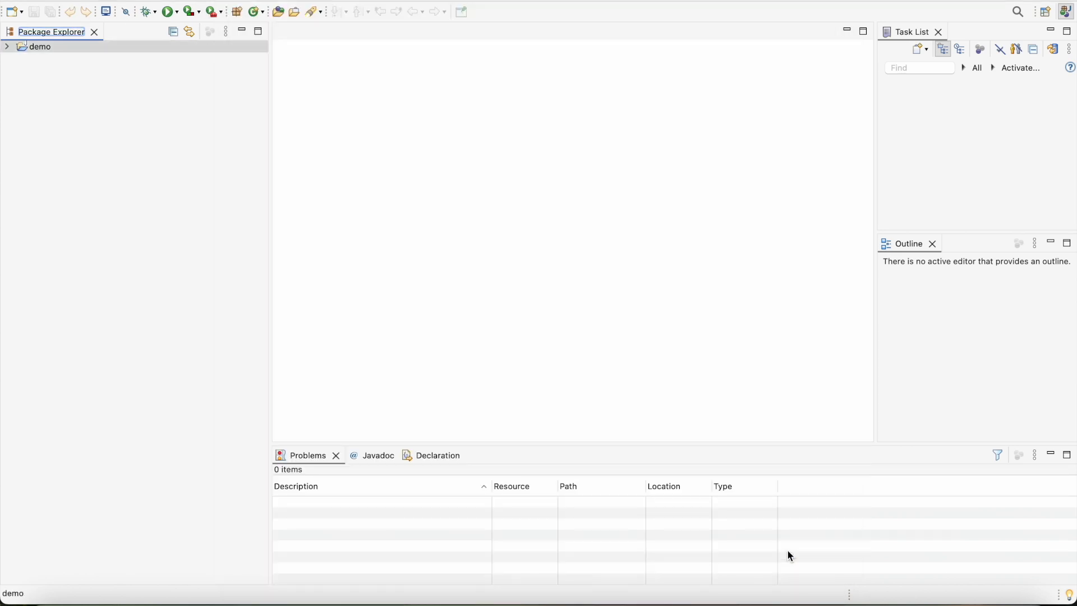
Create a Demo class in the demo project's src folder with a main method stub and without inherited abstract methods
left_click(8, 48)
left_click(44, 73)
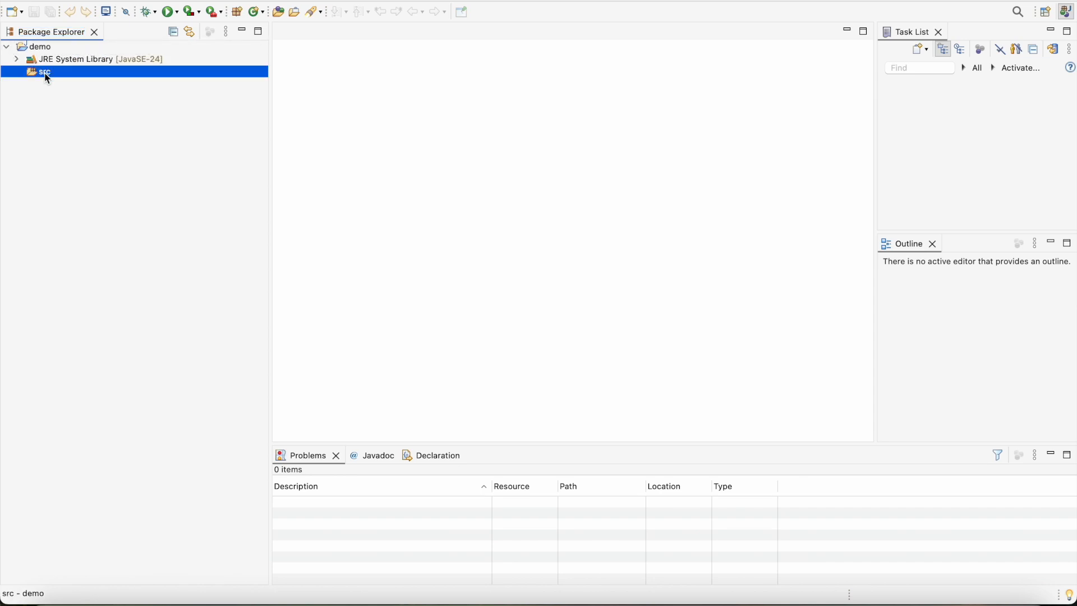
right_click(55, 76)
mouse_move(109, 79)
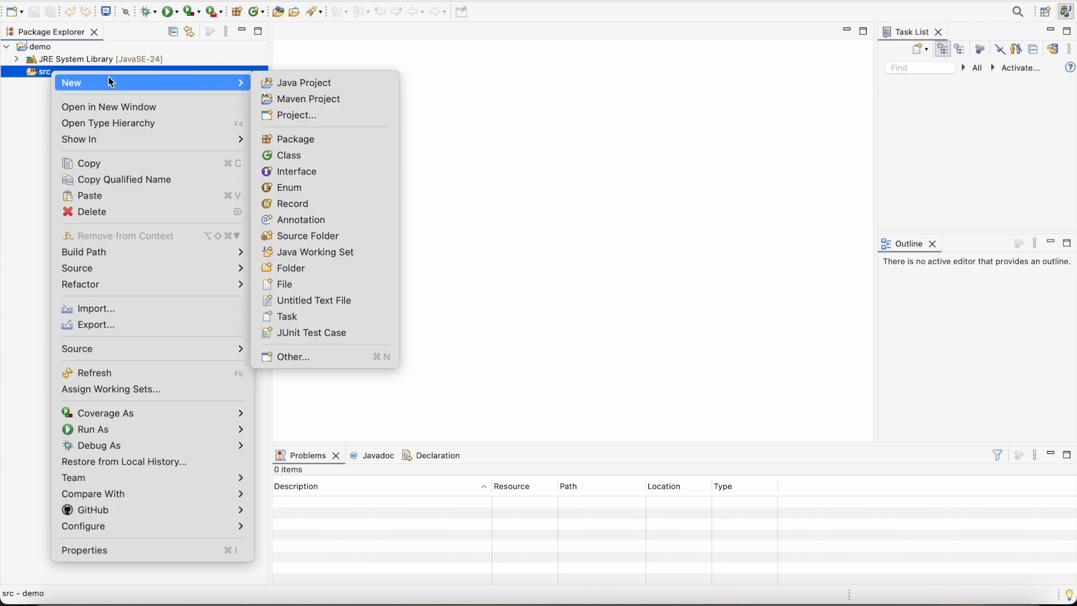
left_click(302, 150)
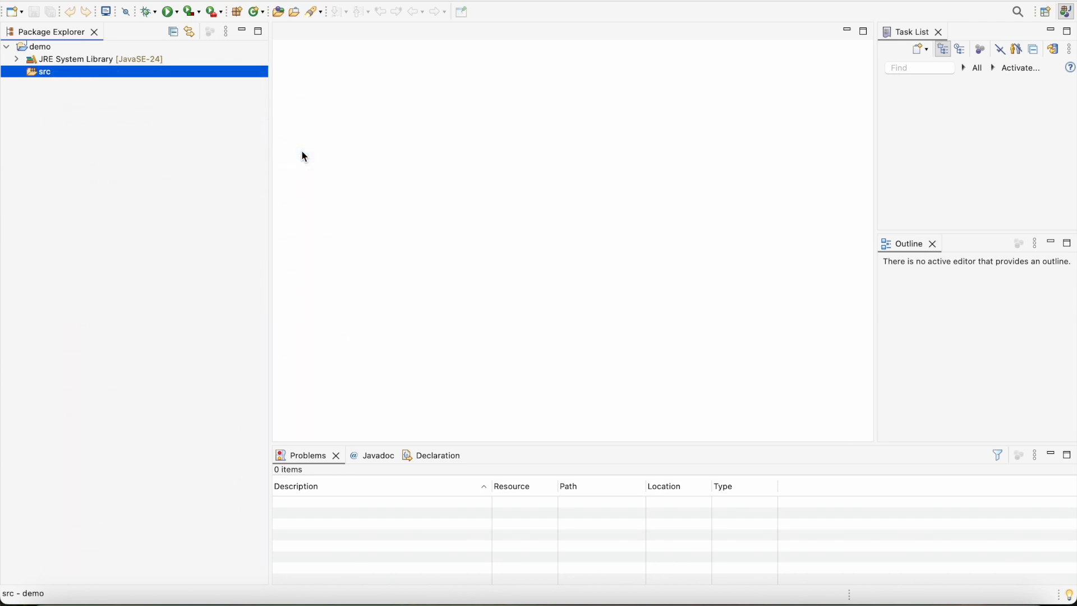
type("Demo")
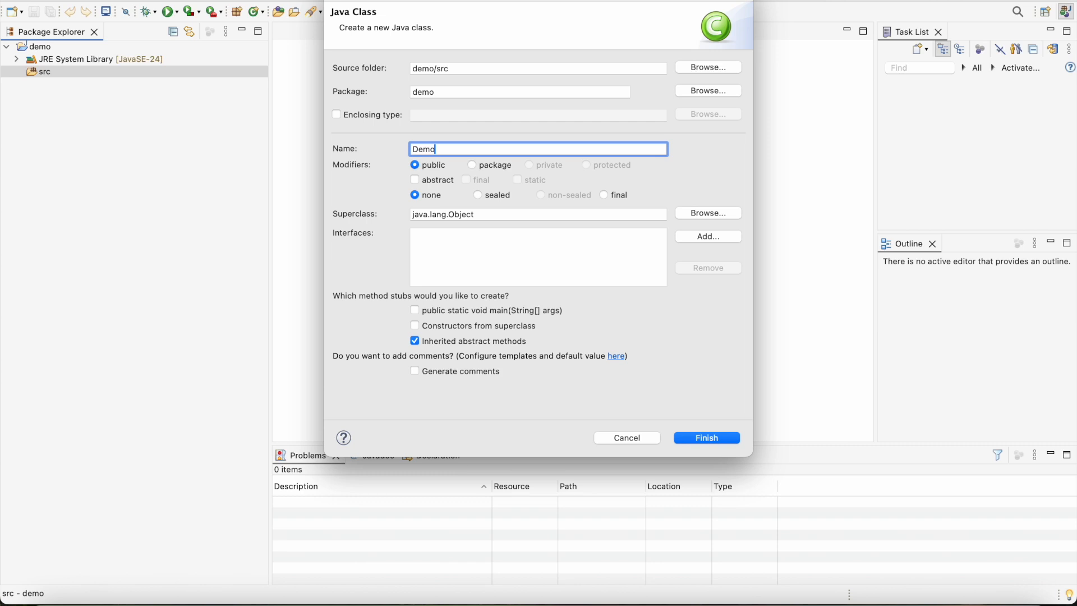
left_click(415, 311)
left_click(416, 341)
left_click(706, 438)
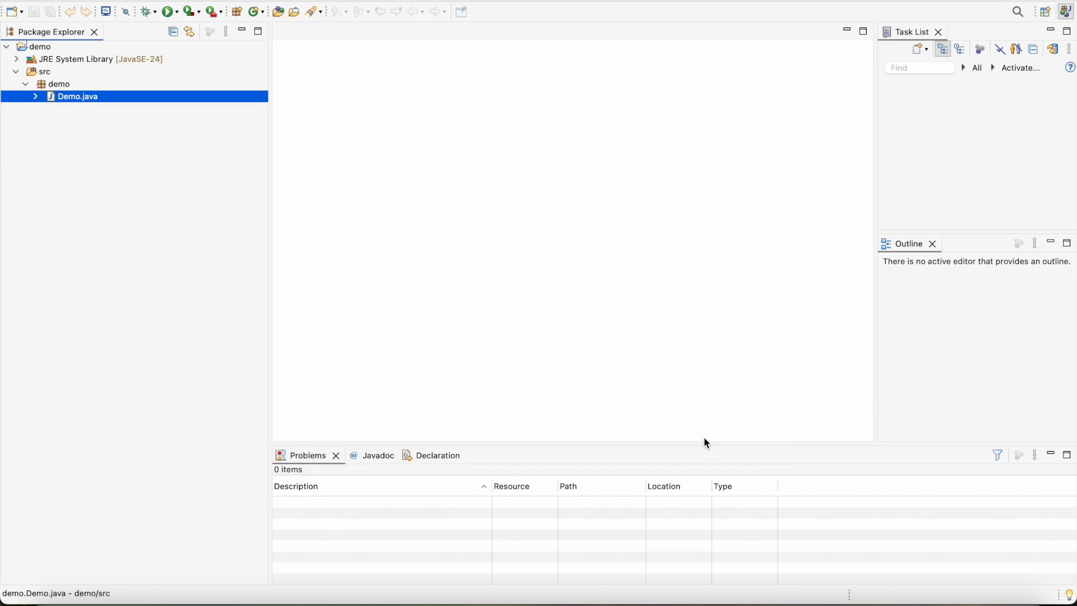
Add the statement System.out.print("hello"); on a new line below the TODO comment in Demo's main method
left_click(574, 75)
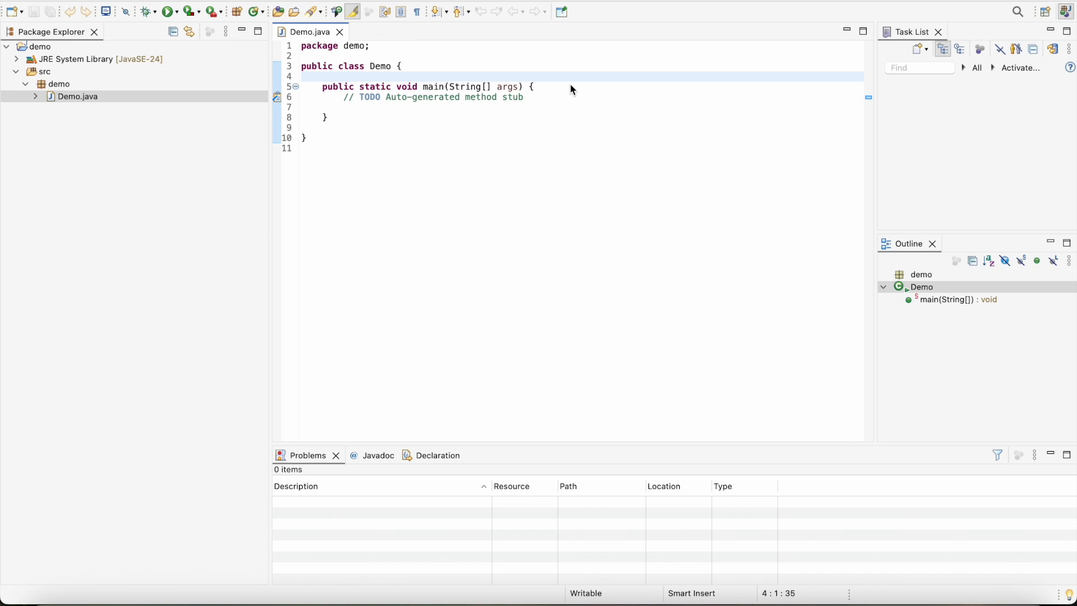
double_click(570, 87)
left_click(533, 102)
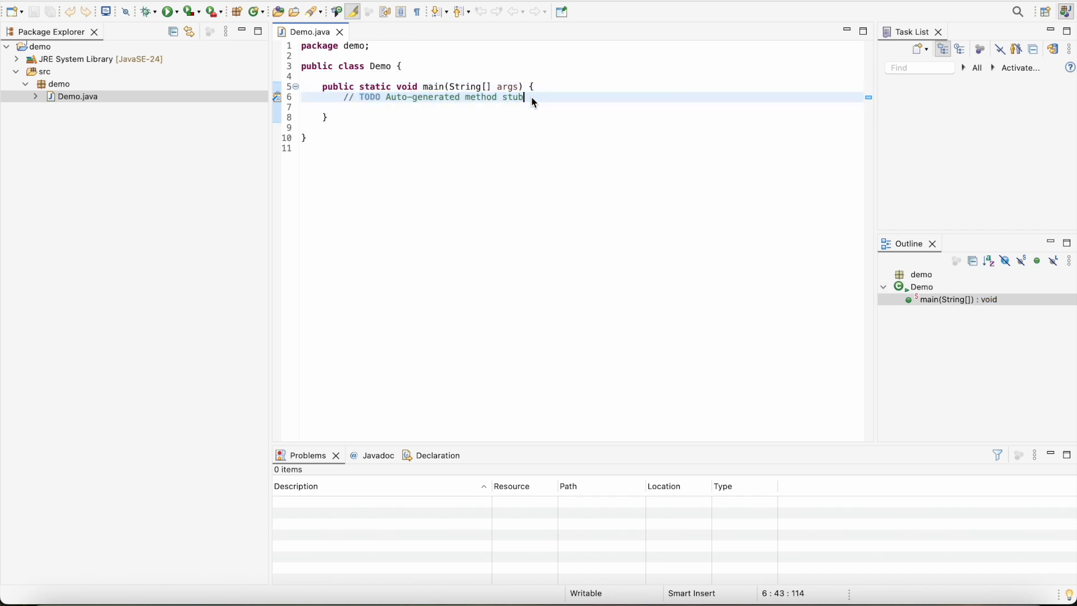
key("Return")
type("System.out")
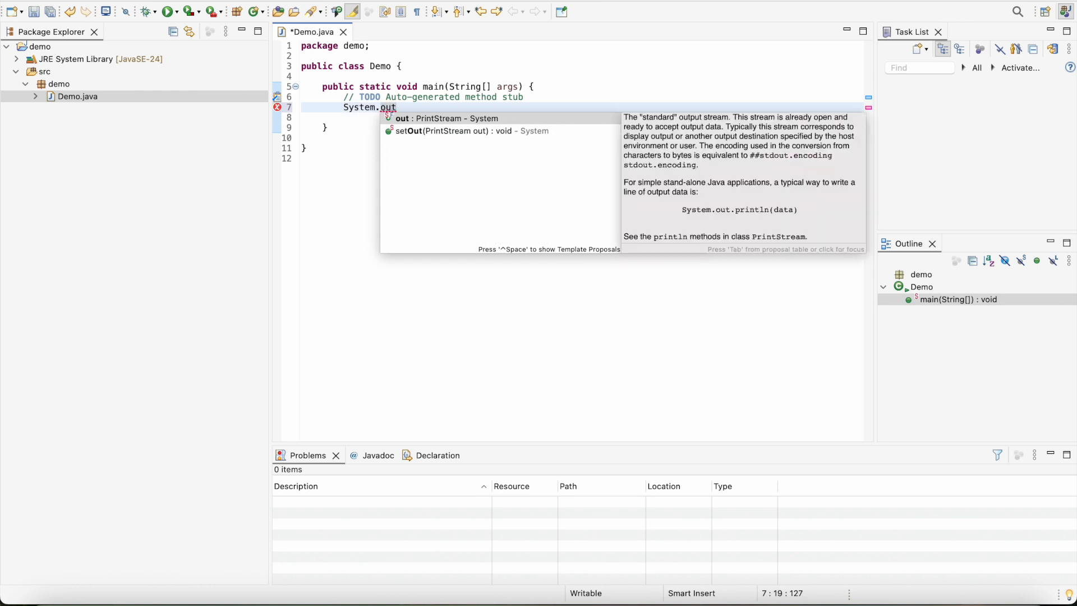
type(".p")
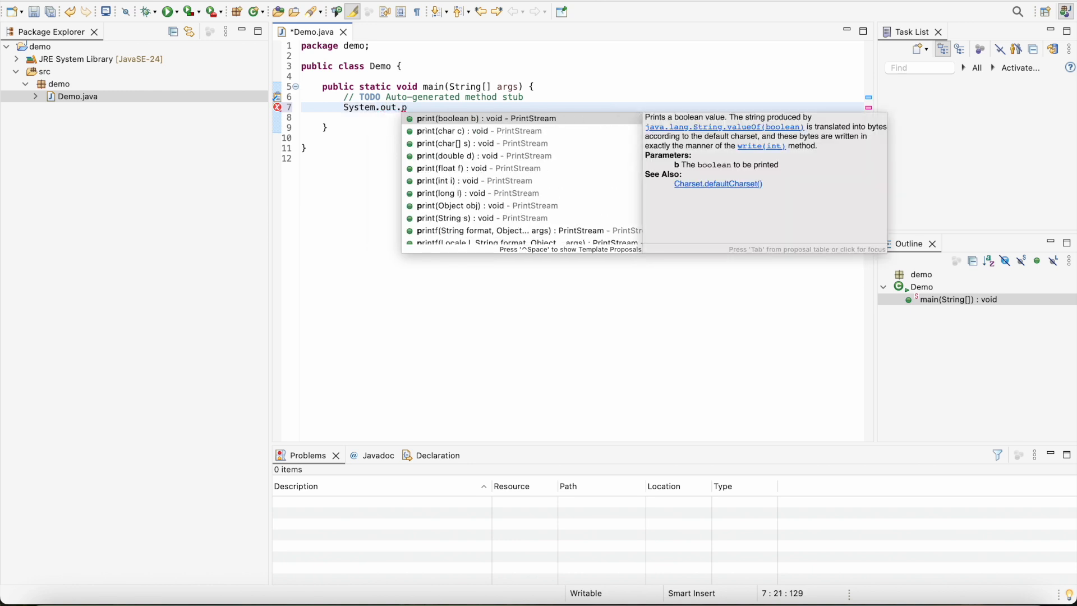
key("Down")
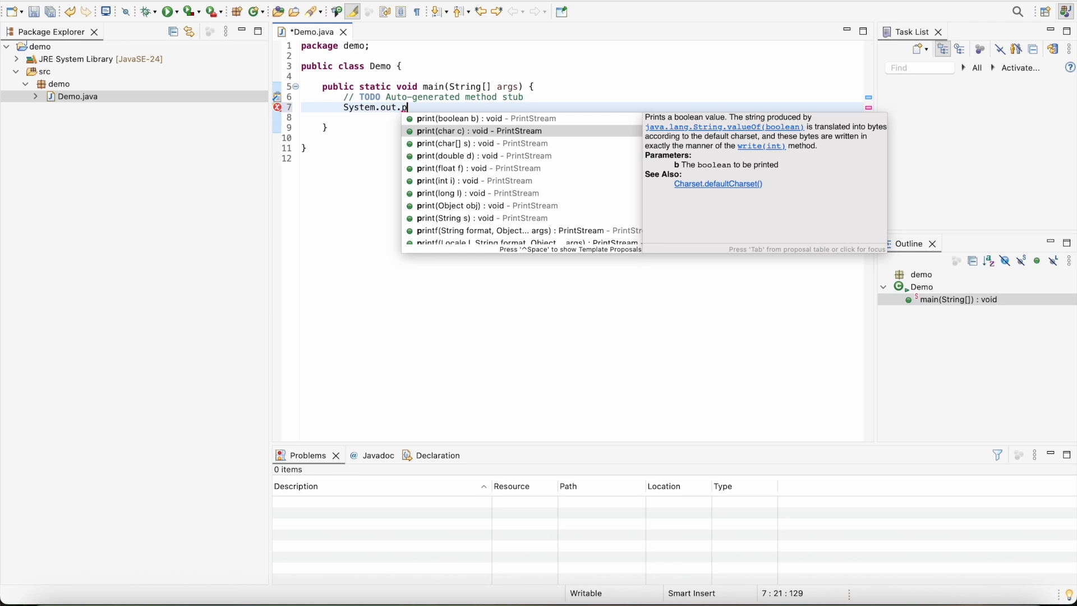
key("Up")
key("Return")
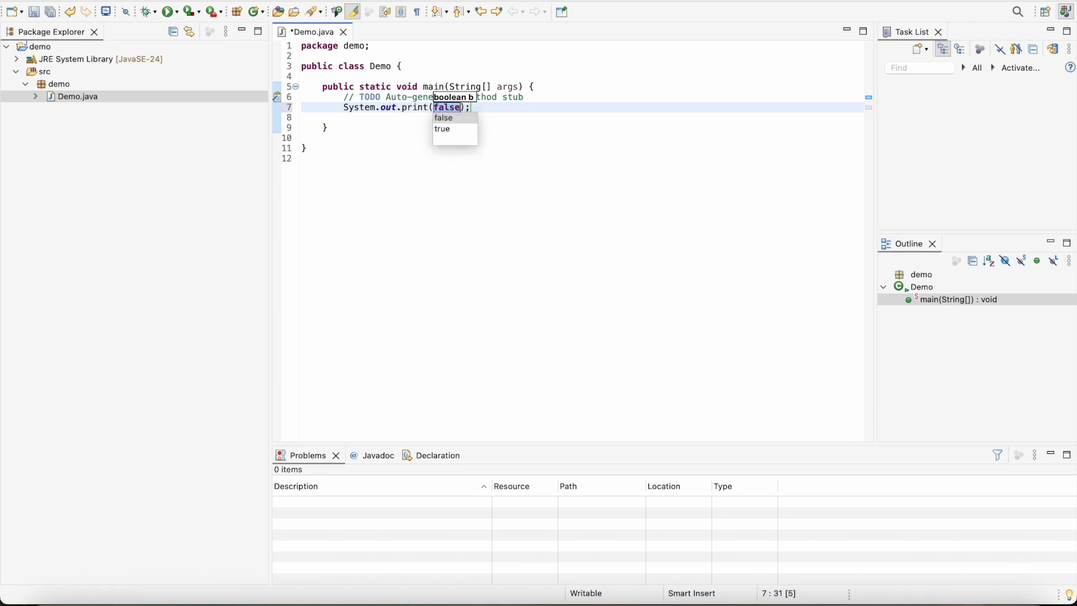
type("\"hello")
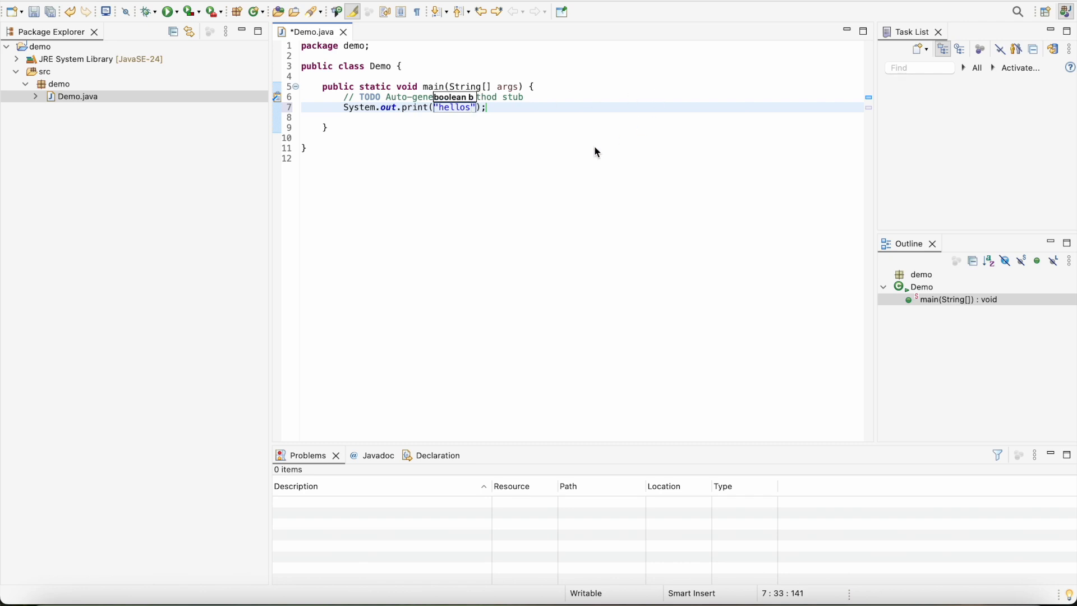
left_click(475, 147)
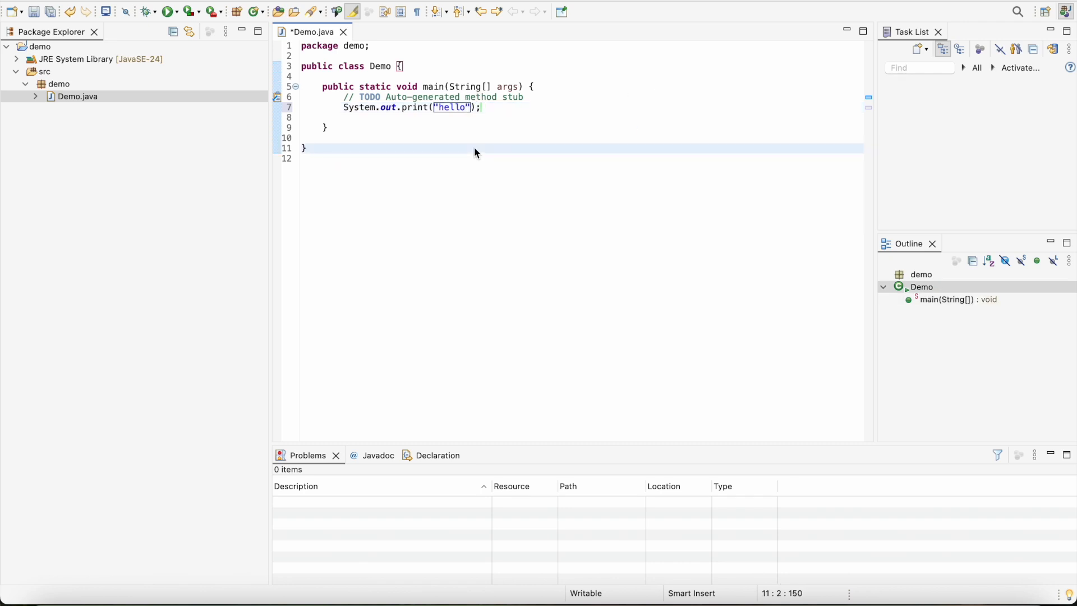
left_click(536, 97)
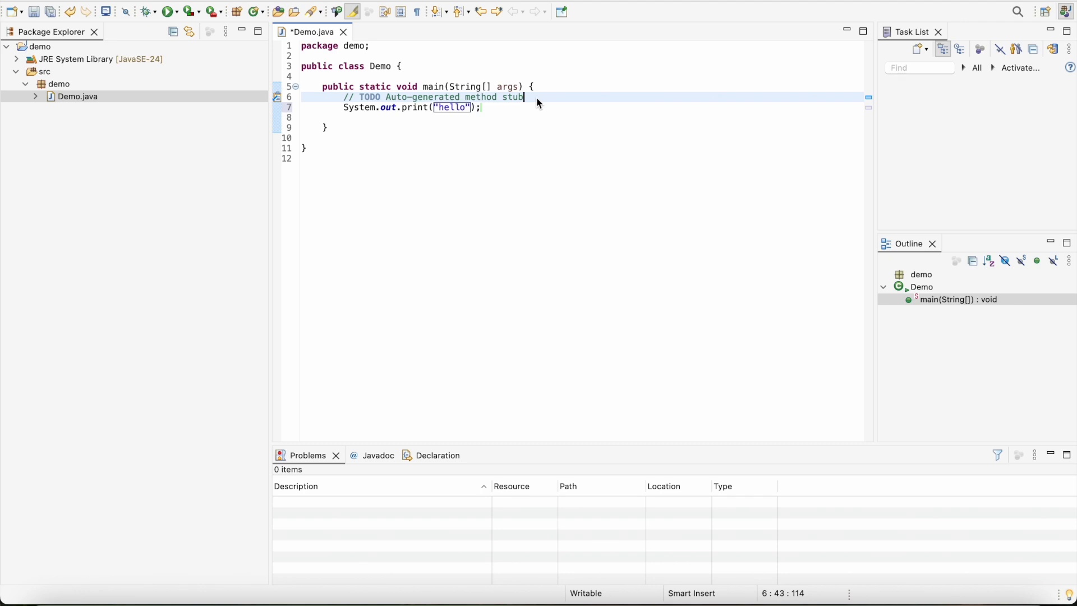
key("Escape")
Run the Demo class, saving Demo.java before launch, and highlight its printed output in the console
left_click(172, 15)
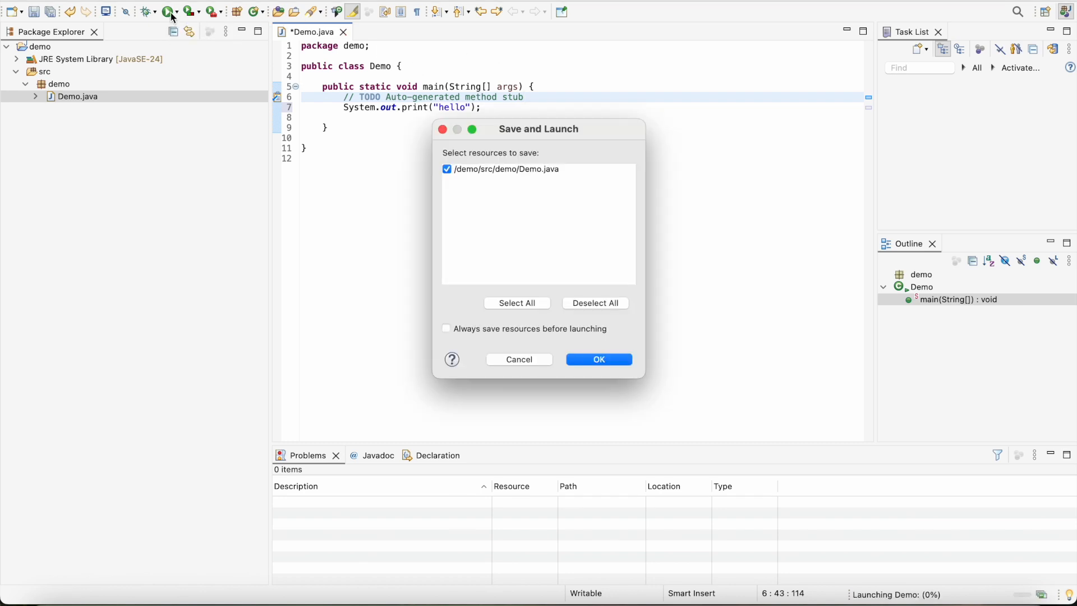
left_click(600, 361)
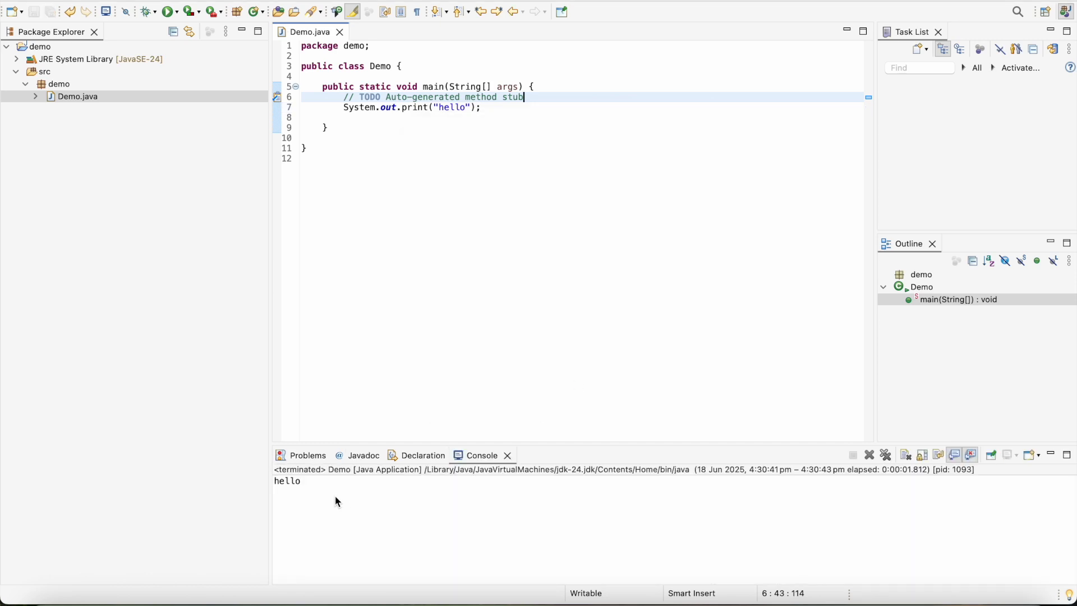
double_click(296, 484)
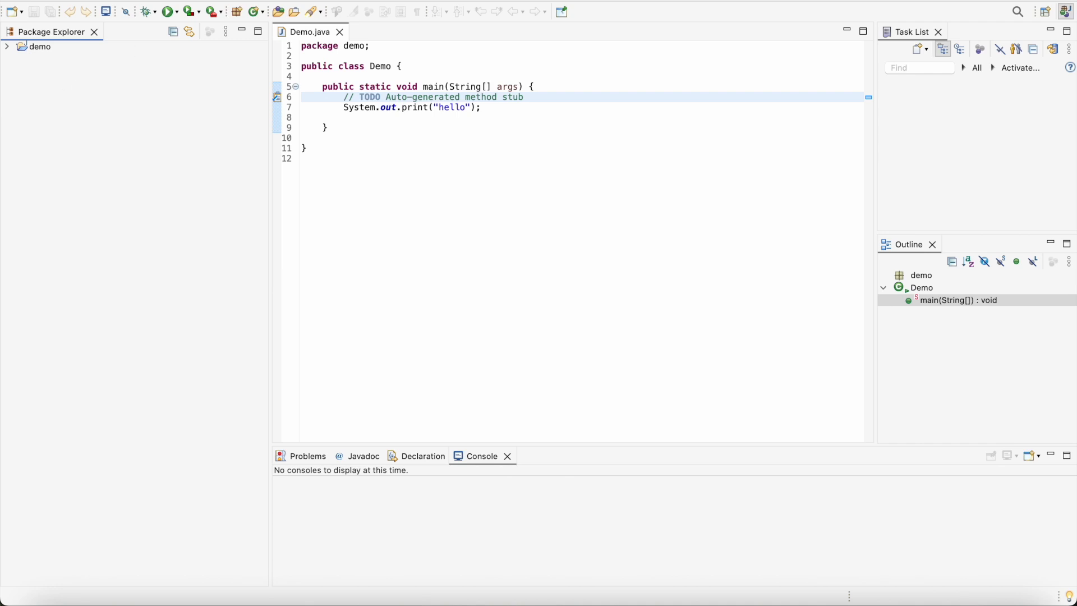
Search Eclipse Marketplace for spring and start installing Spring Tools (aka Spring Tool Suite) 4.31.0.RELEASE
left_click(627, 0)
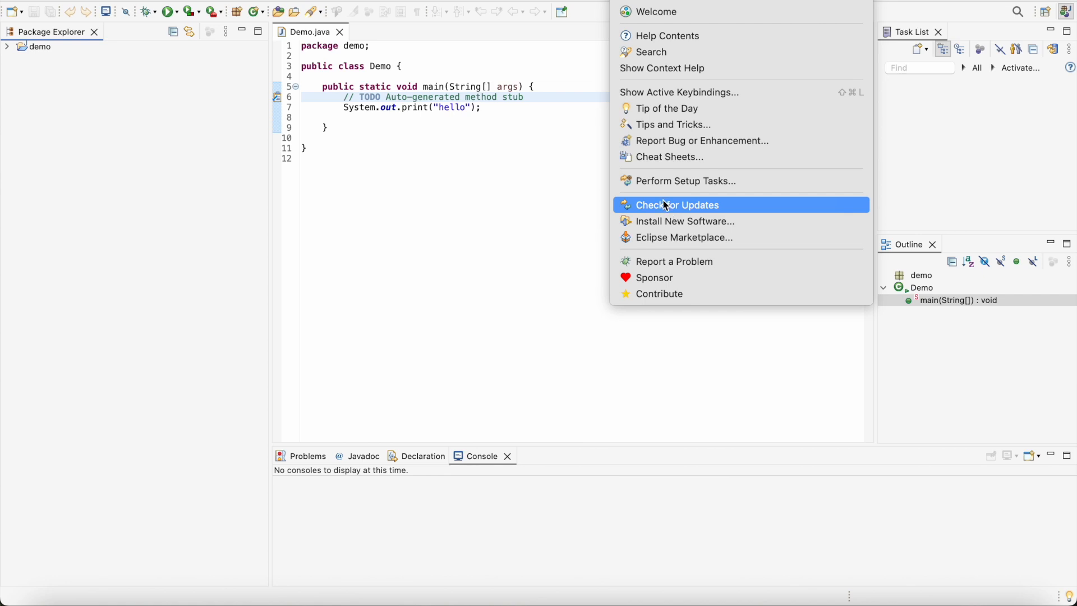
left_click(672, 245)
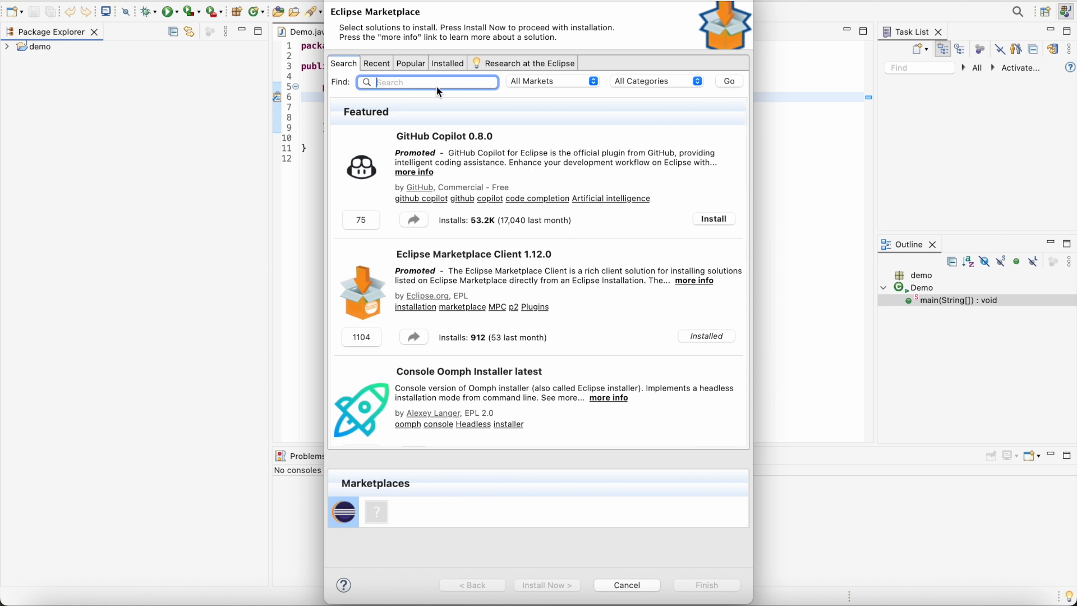
type("spring")
key("Return")
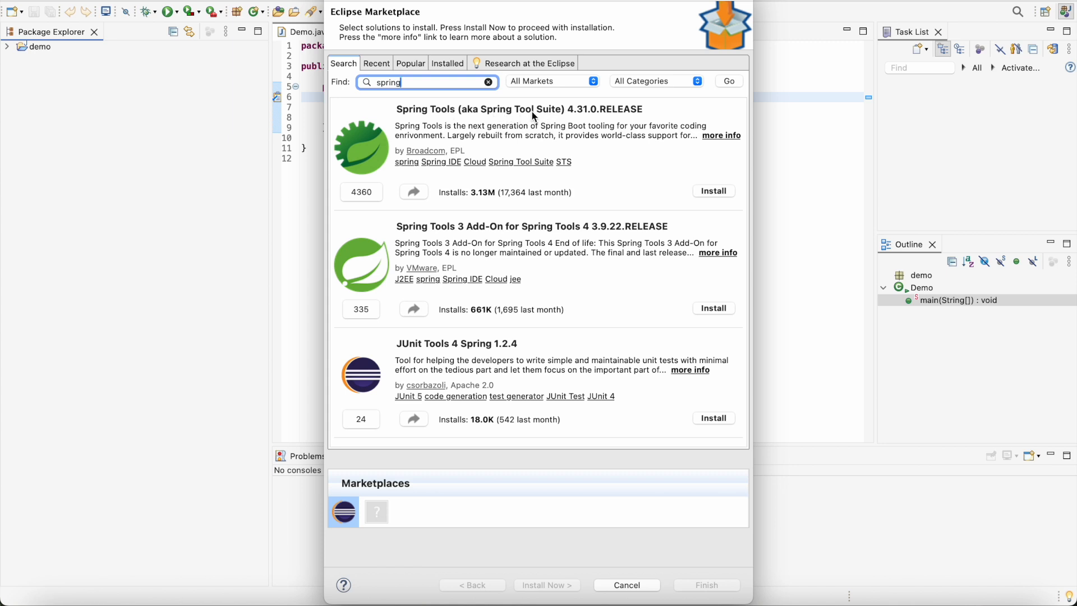
left_click(714, 191)
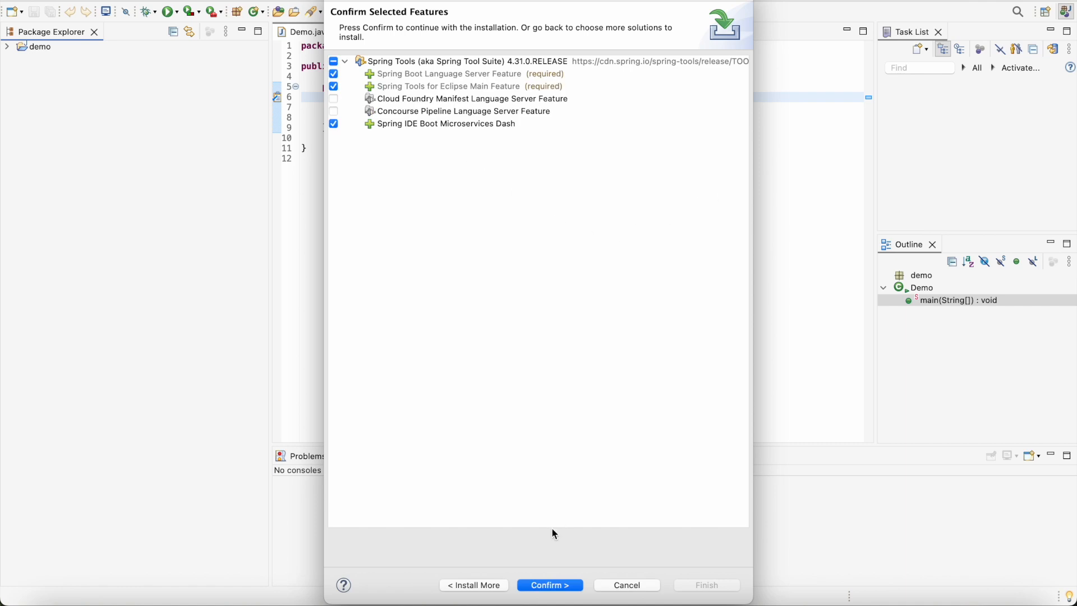
Add the Cloud Foundry Manifest and Concourse Pipeline Language Server features to the Spring Tools installation and accept the license agreements
left_click(333, 99)
left_click(333, 111)
left_click(549, 587)
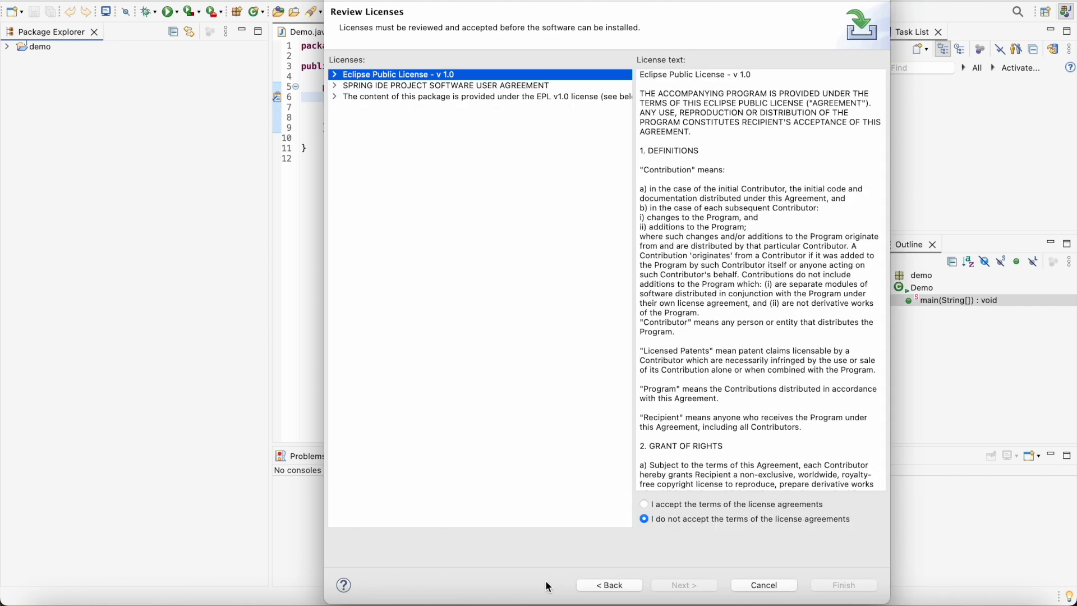
left_click(648, 506)
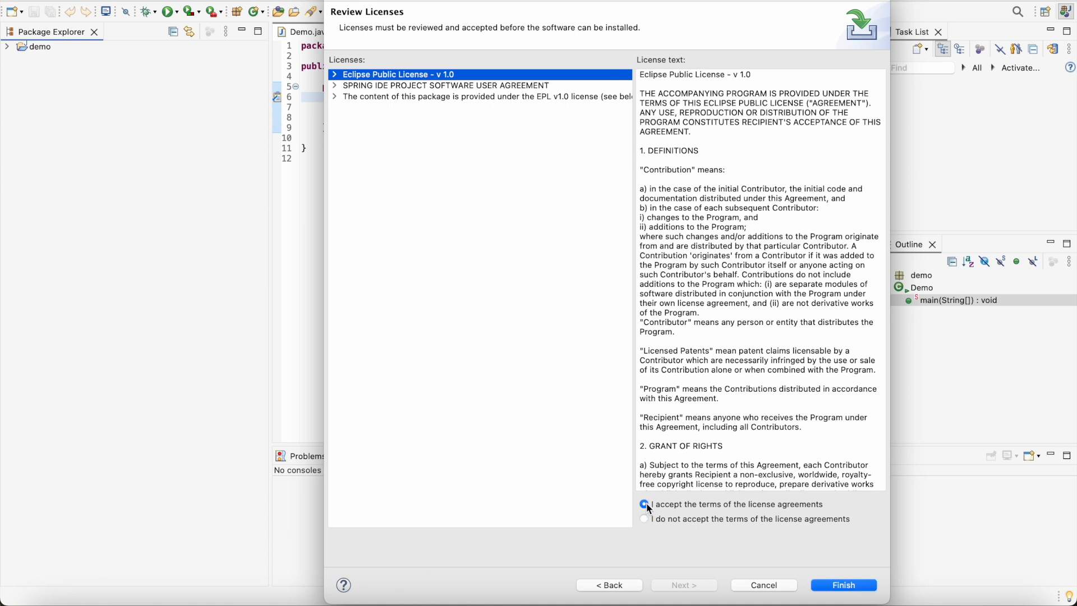
left_click(839, 587)
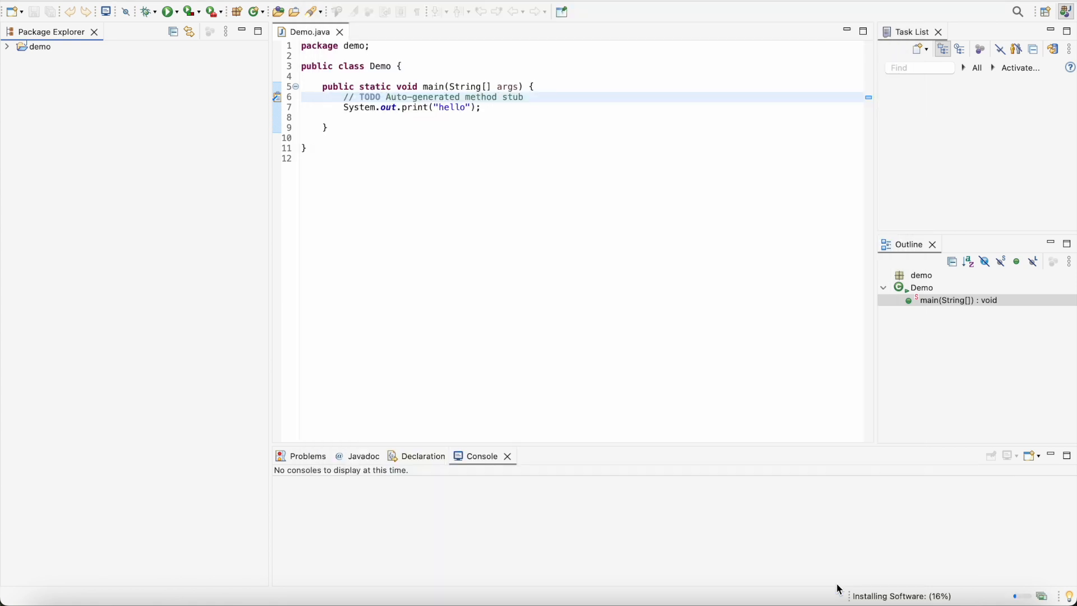
Show the installation progress, trust the Spring Builds PGP signer, and restart the IDE to apply the update
left_click(943, 599)
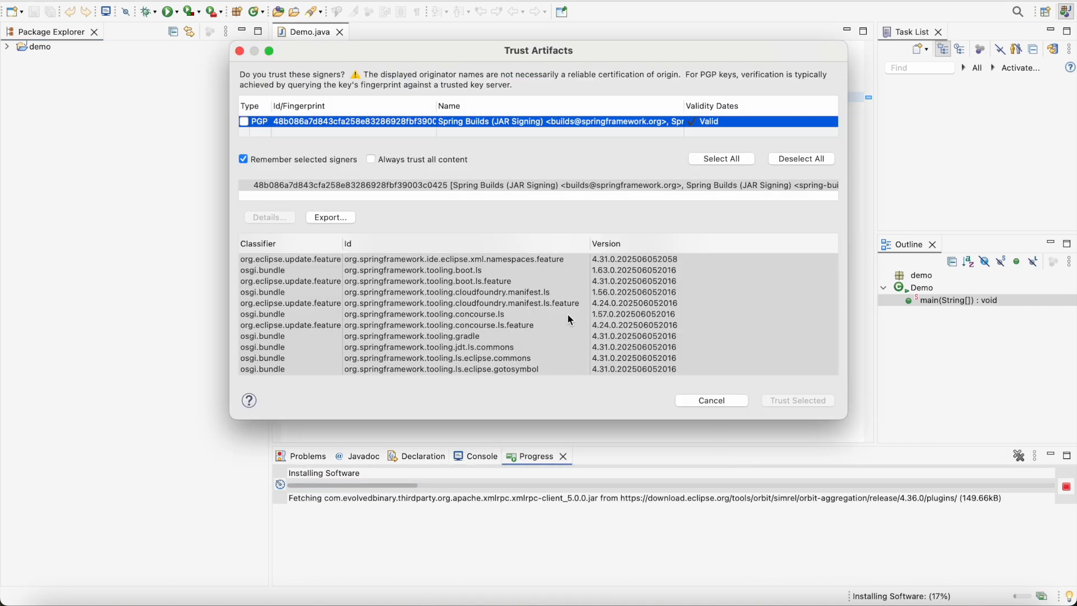
left_click(244, 122)
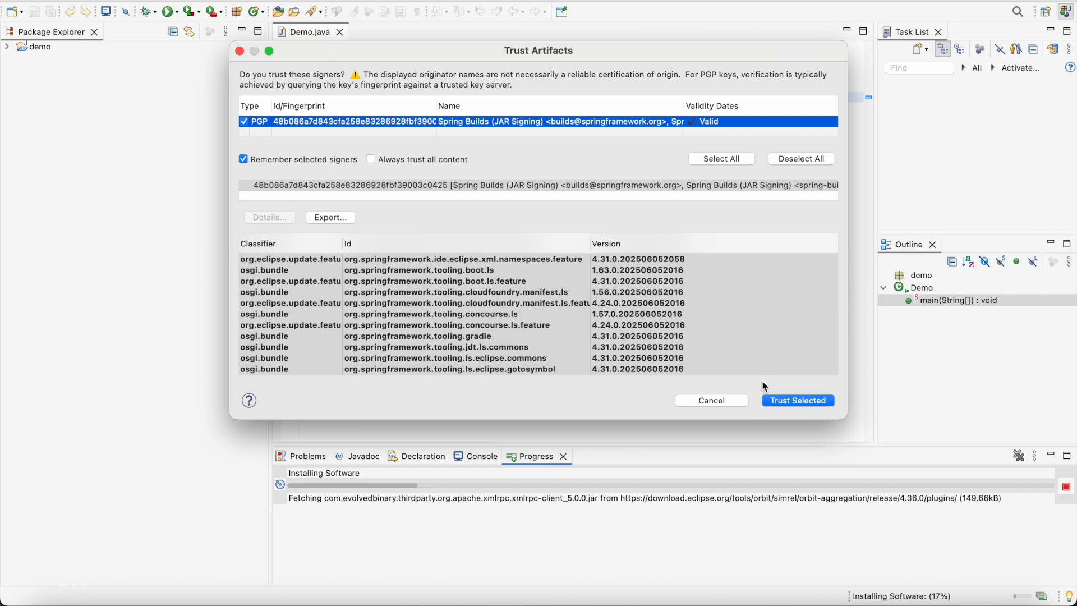
left_click(792, 403)
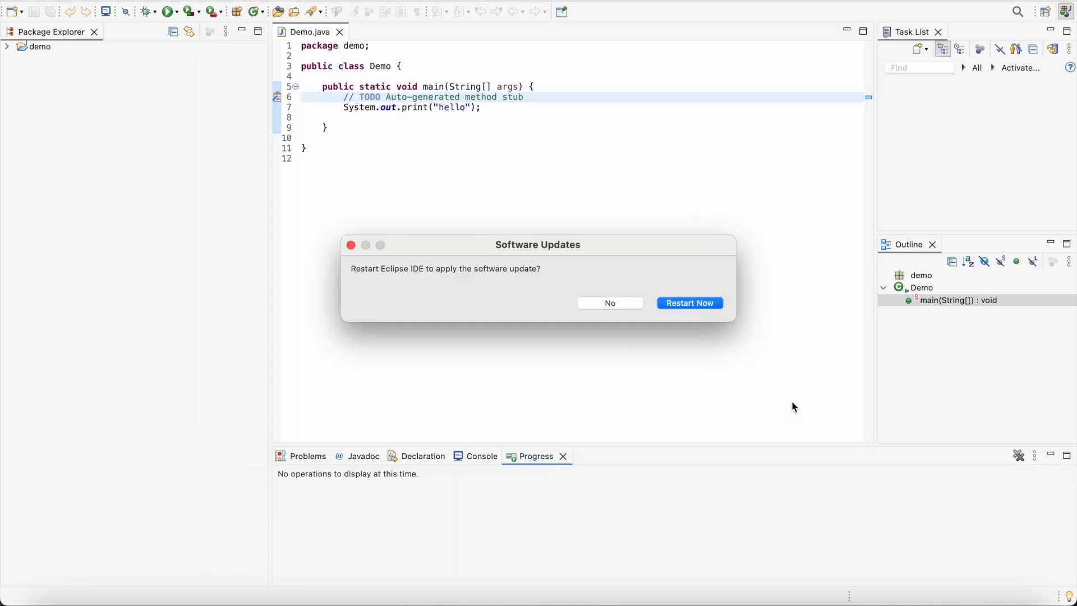
left_click(695, 306)
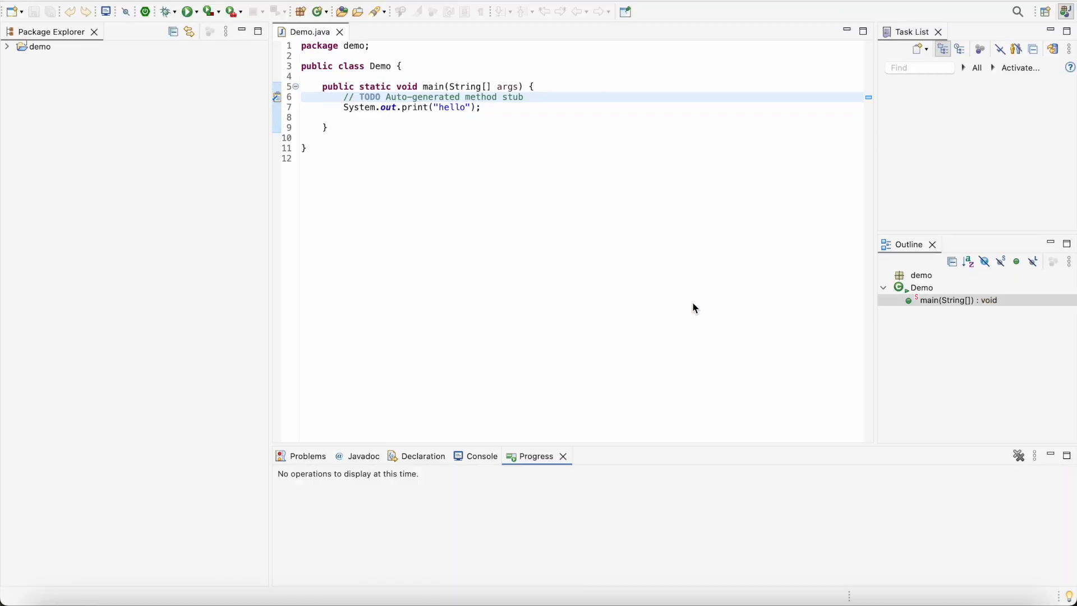
Start a new project with the Spring Starter Project wizard from the Spring Boot category
right_click(68, 118)
mouse_move(147, 123)
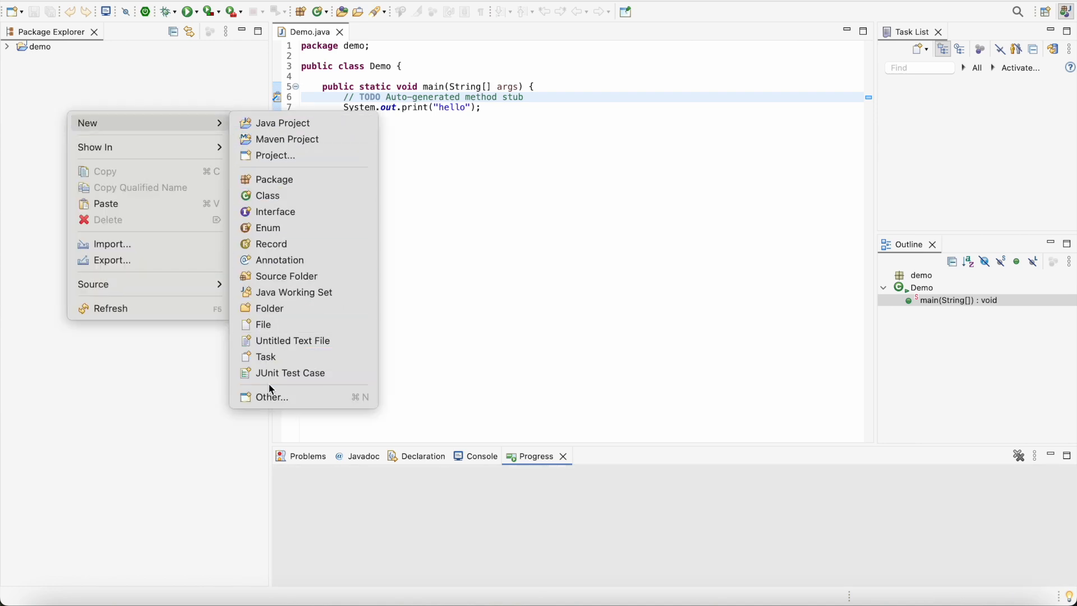
left_click(267, 156)
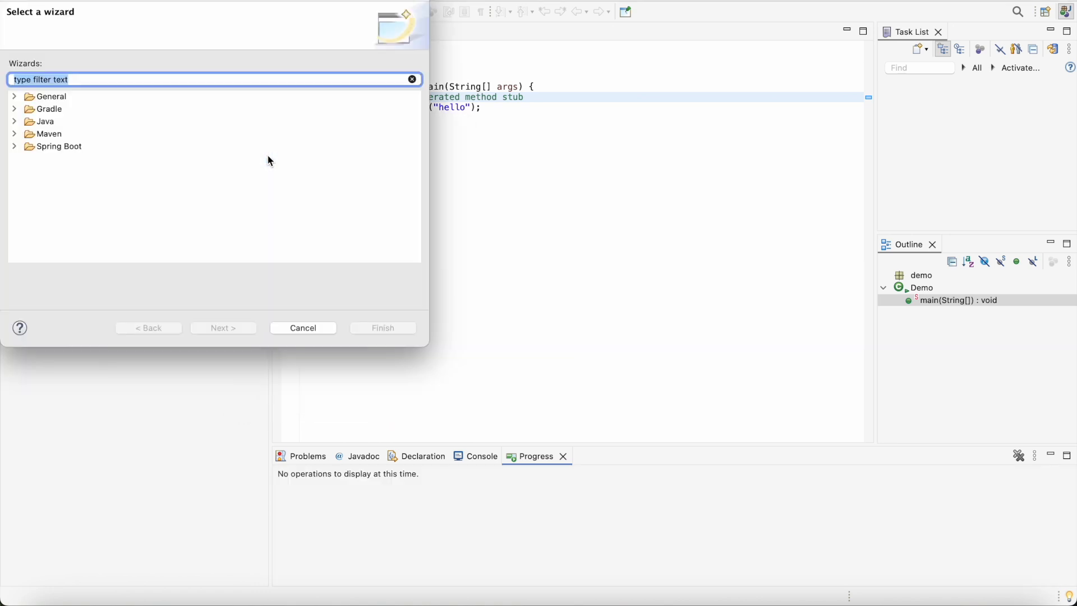
left_click(15, 147)
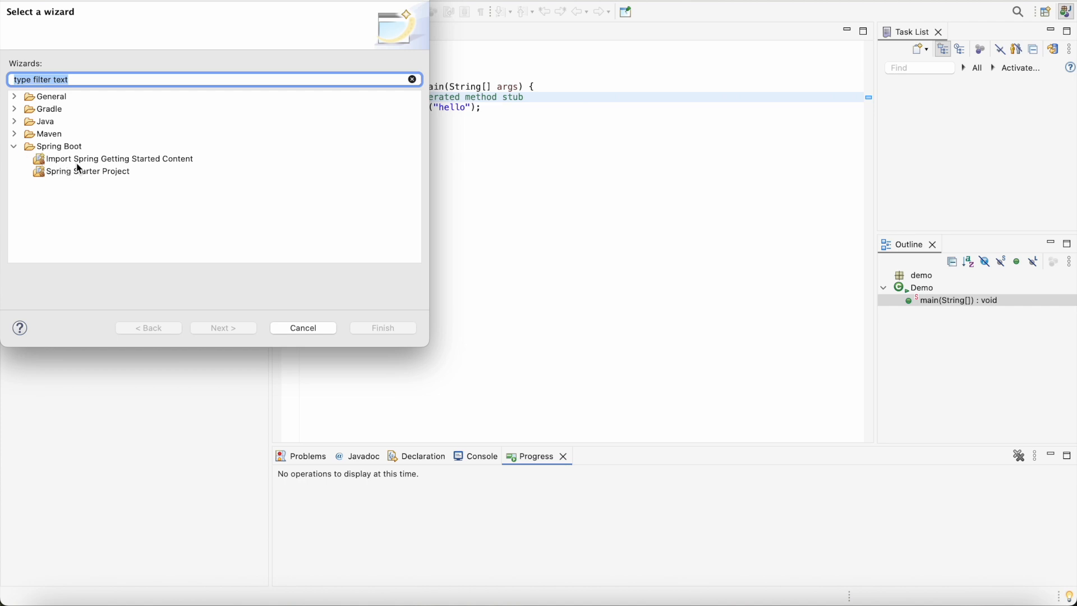
left_click(84, 162)
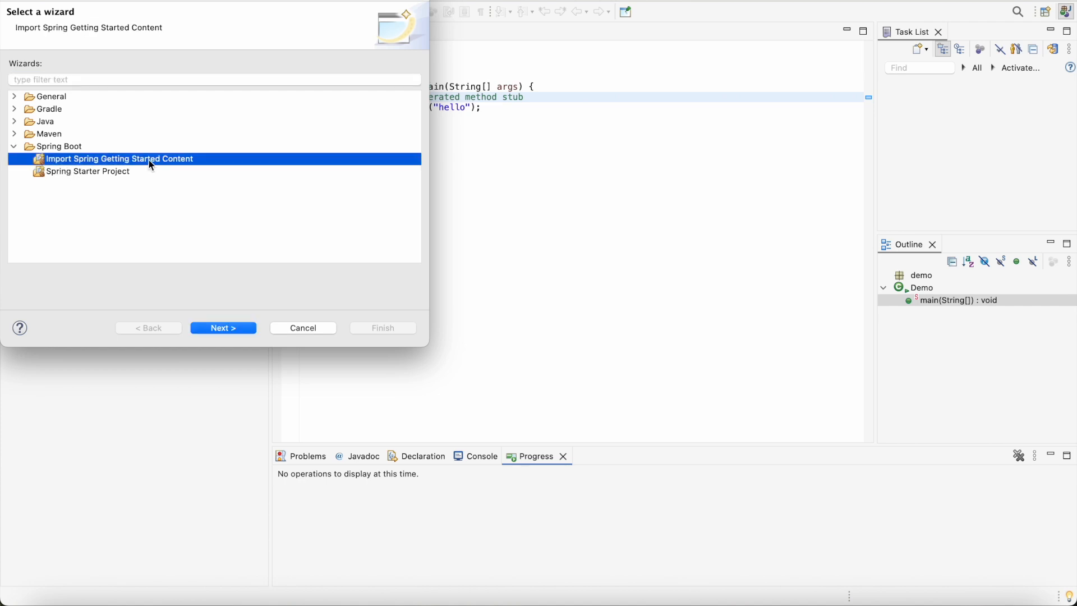
left_click(95, 175)
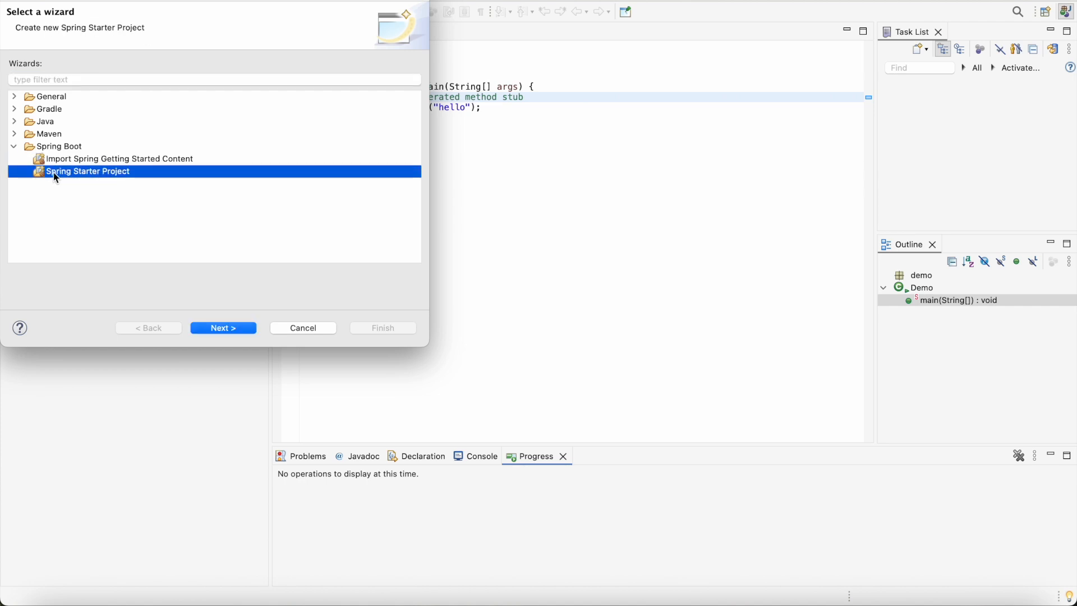
left_click(86, 162)
left_click(83, 176)
left_click(236, 329)
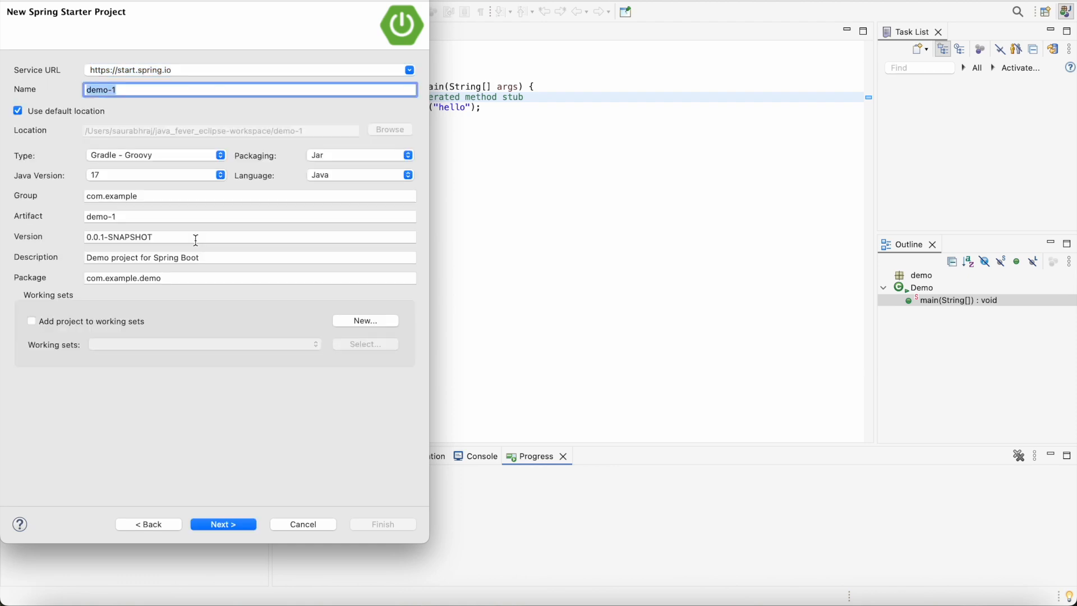
Name the Spring starter project demoSpringboot, with project type Maven and Java version 24
type("demoSpringboot")
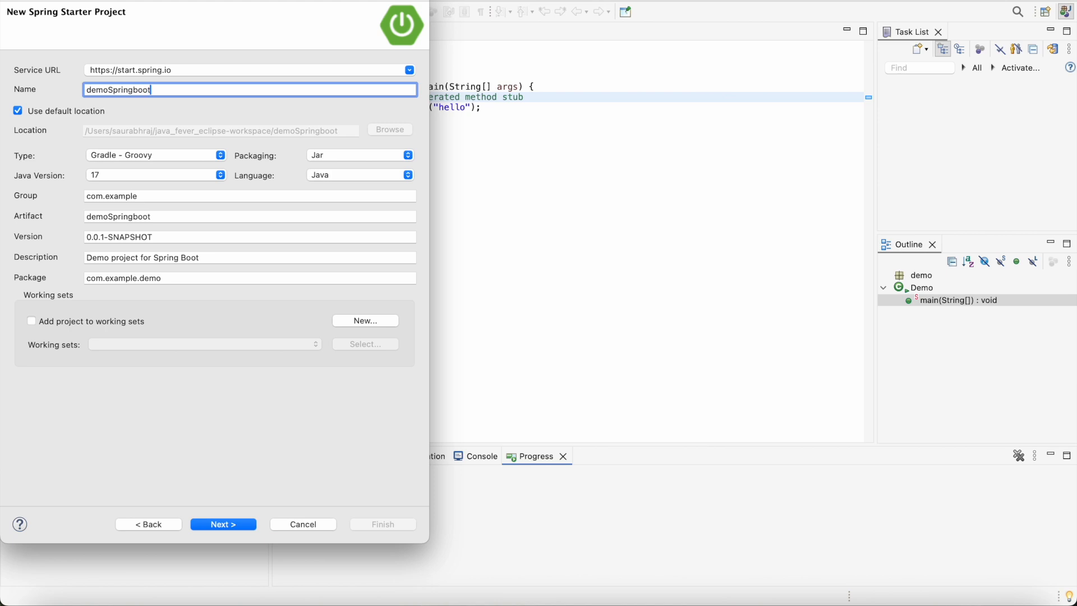
left_click(160, 156)
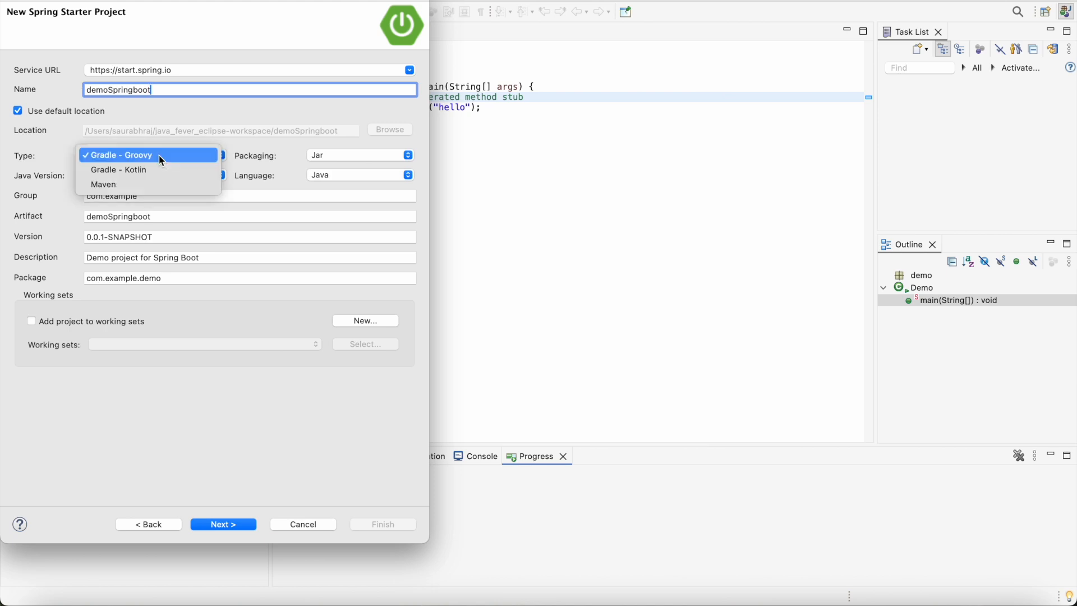
left_click(122, 186)
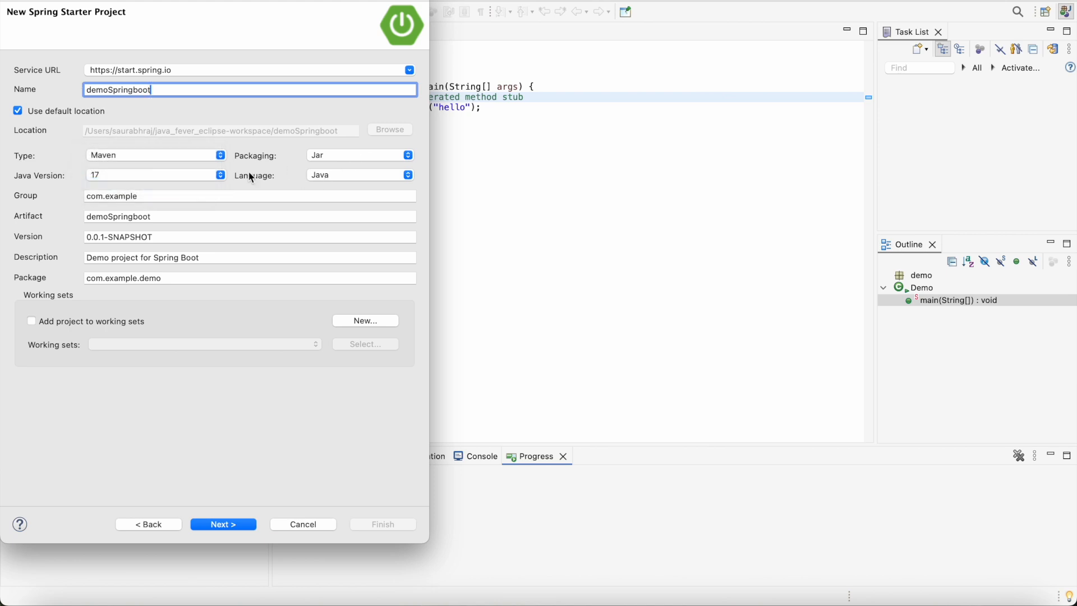
left_click(162, 185)
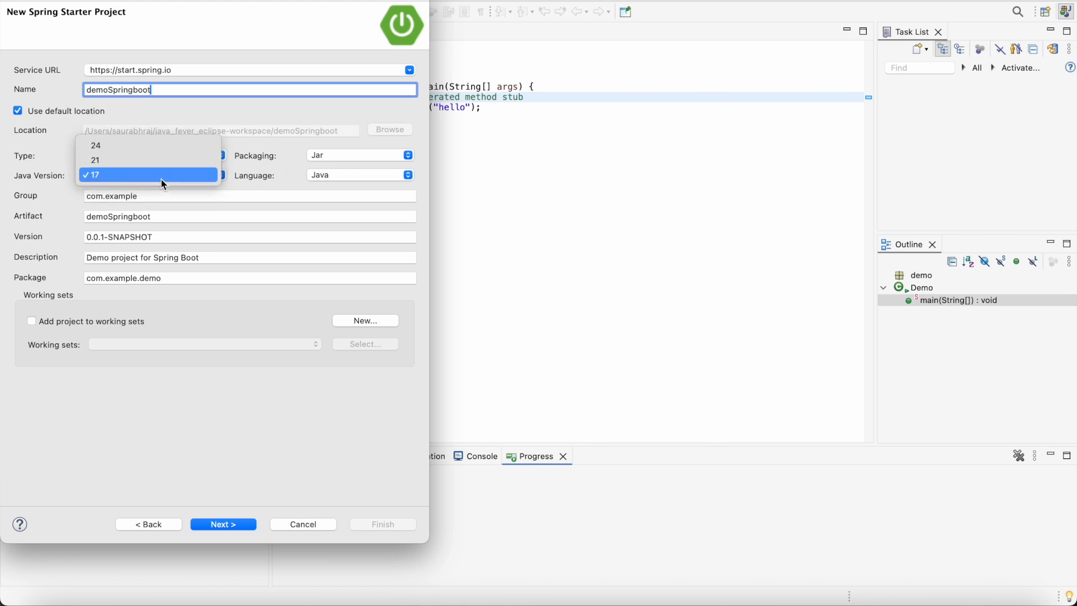
left_click(118, 145)
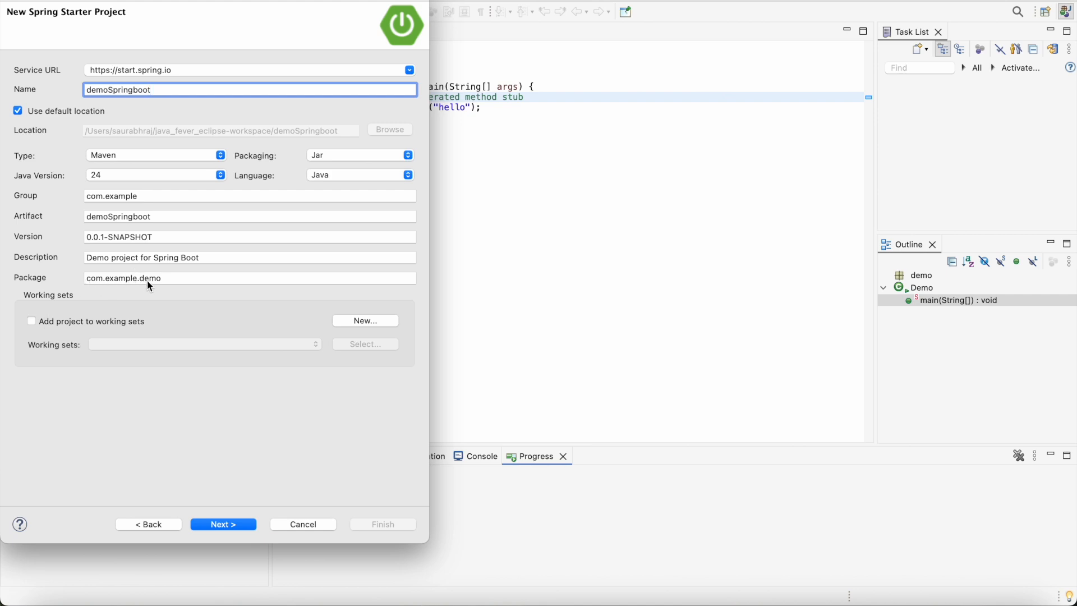
Set the starter project's package to com.javafever.demo and continue to the dependency selection
left_click(163, 278)
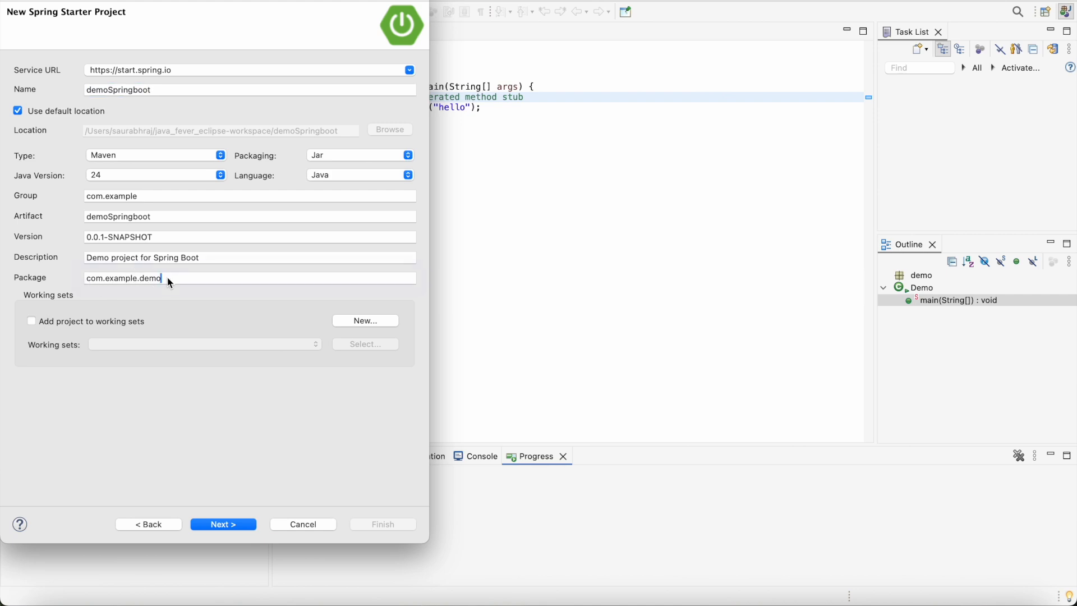
triple_click(123, 280)
left_click(205, 284)
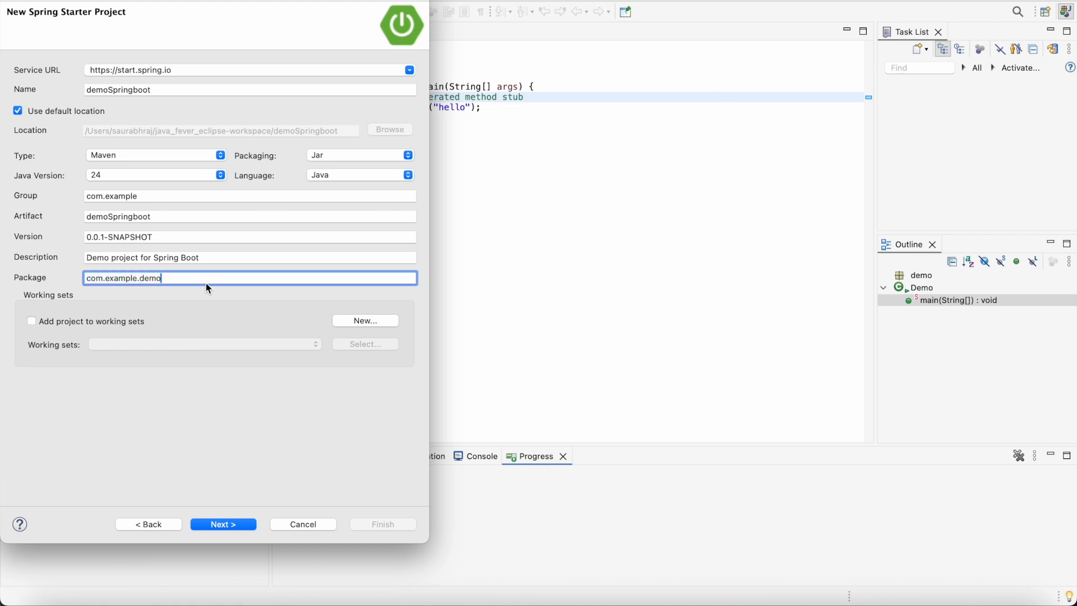
key("BackSpace")
key("BackSpace")
key("BackSpace")
key("BackSpace")
key("BackSpace")
key("BackSpace")
key("BackSpace")
key("BackSpace")
key("BackSpace")
key("BackSpace")
key("BackSpace")
key("BackSpace")
type("javafever.demo")
left_click(216, 525)
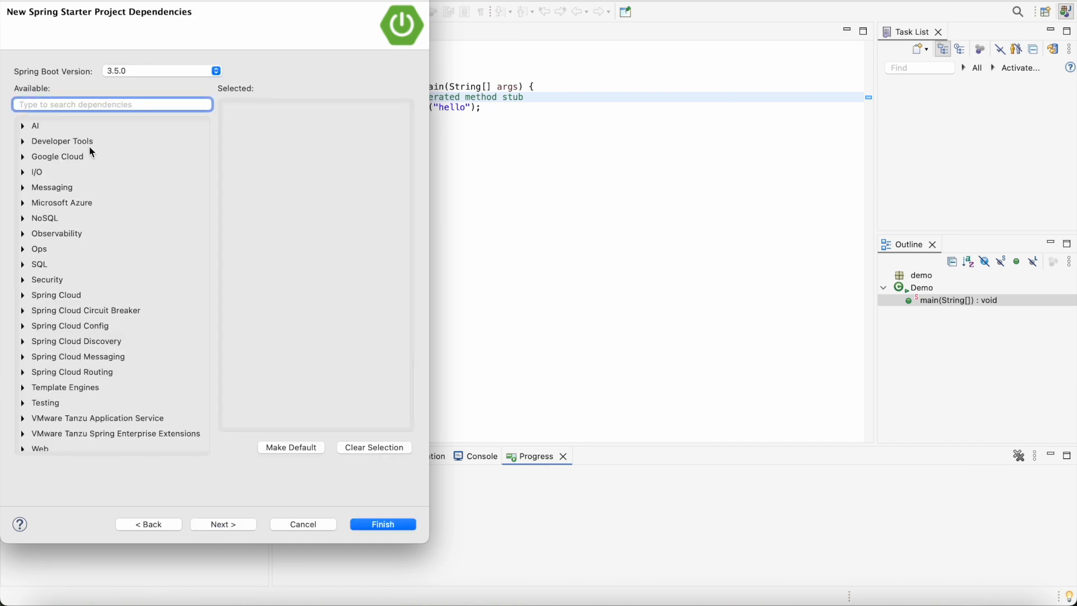
Search the dependencies for spring web, add Spring Web, and finish creating the project
type("spring")
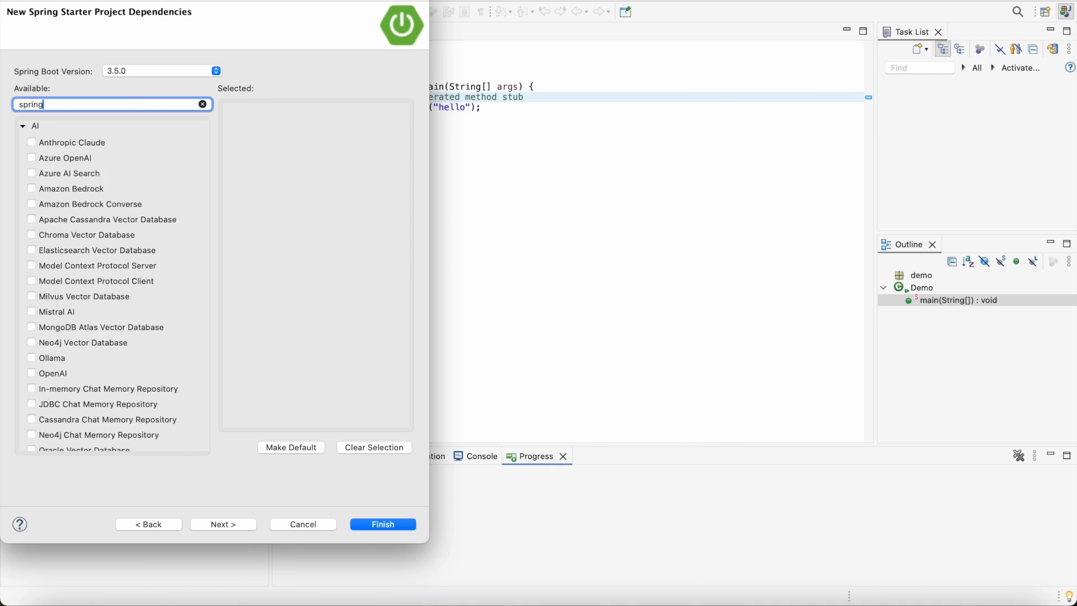
type(" we")
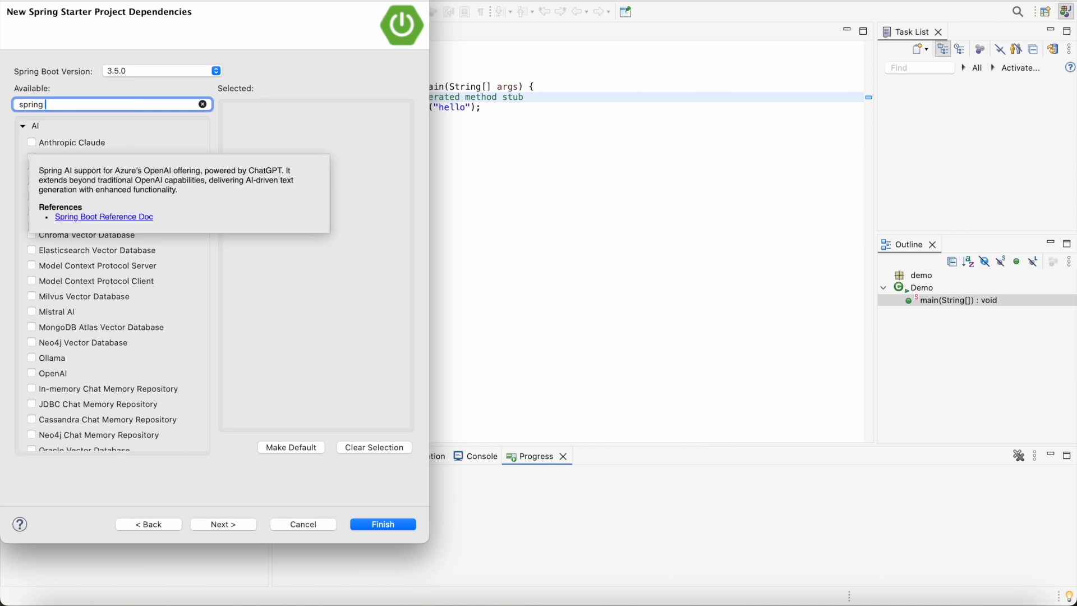
type("b")
left_click(31, 142)
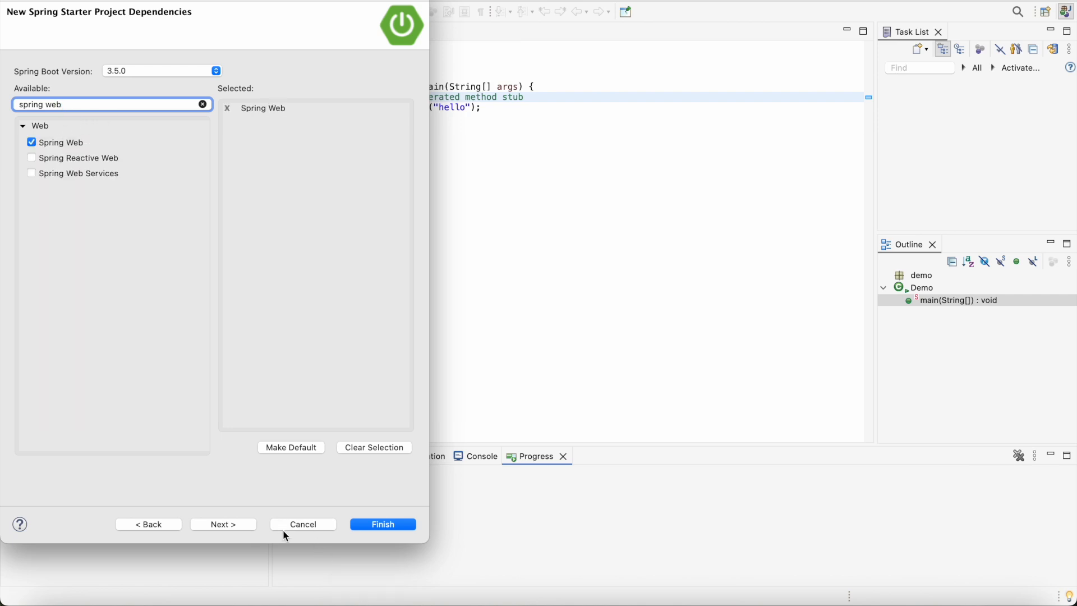
left_click(221, 528)
left_click(370, 527)
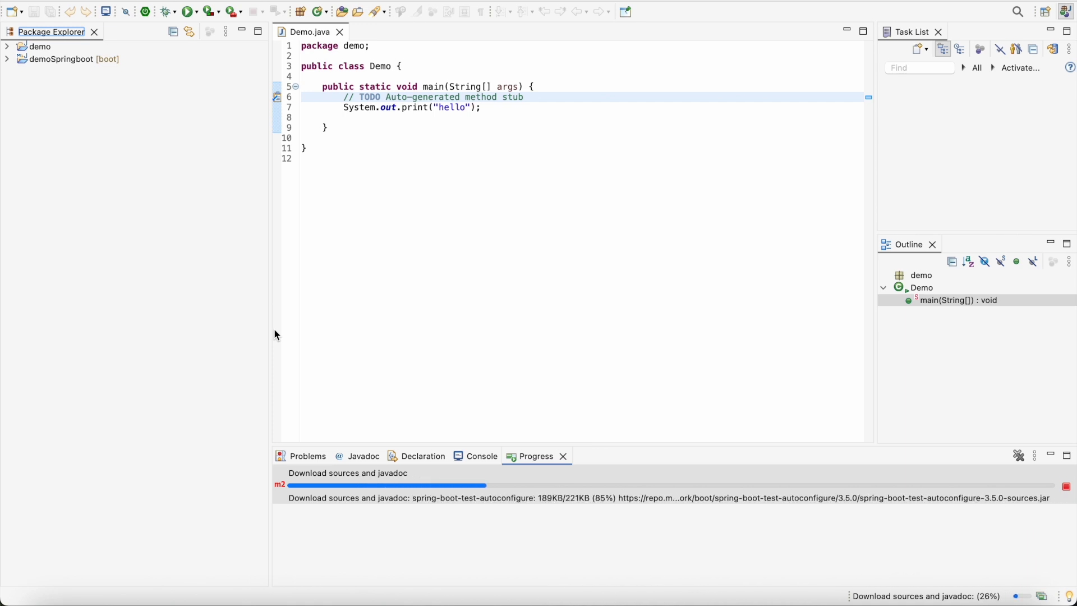
Expand demoSpringboot down to the com.javafever.demo package in src/main/java and open DemoSpringbootApplication.java in the editor
left_click(7, 59)
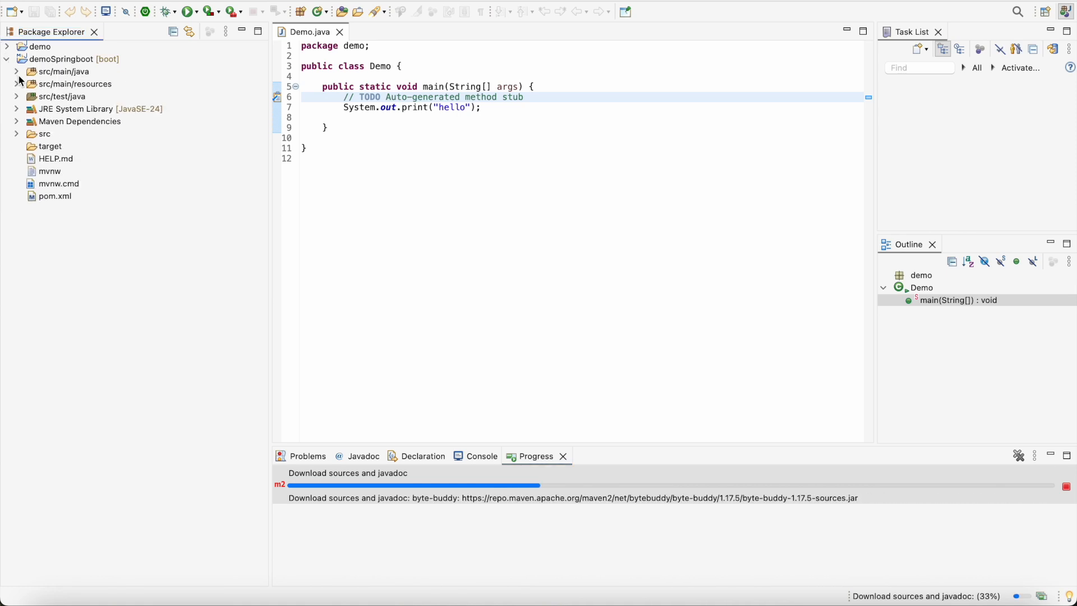
left_click(18, 71)
left_click(34, 87)
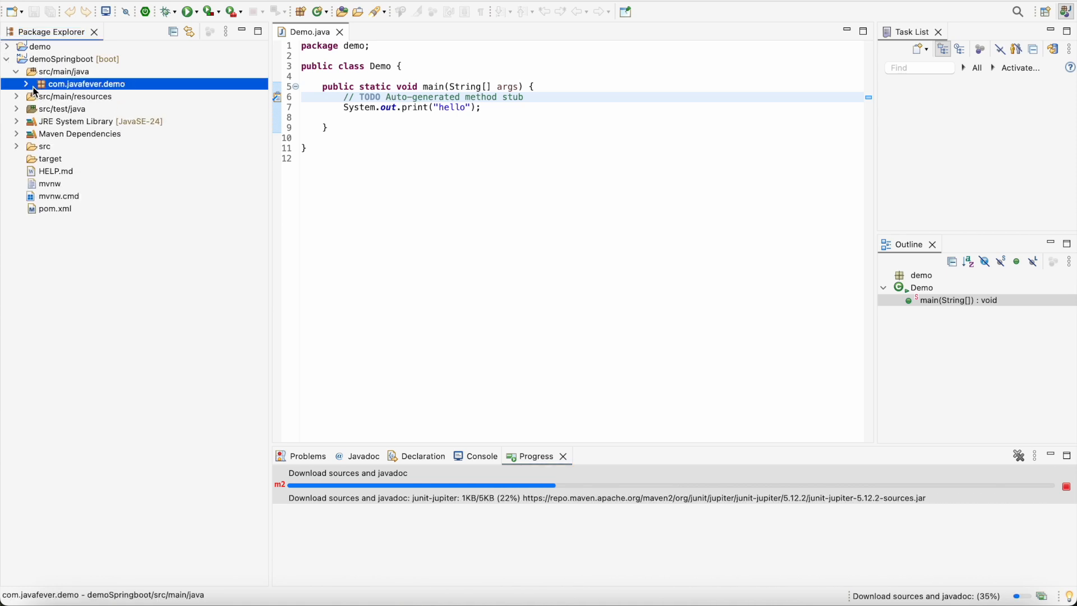
left_click(27, 84)
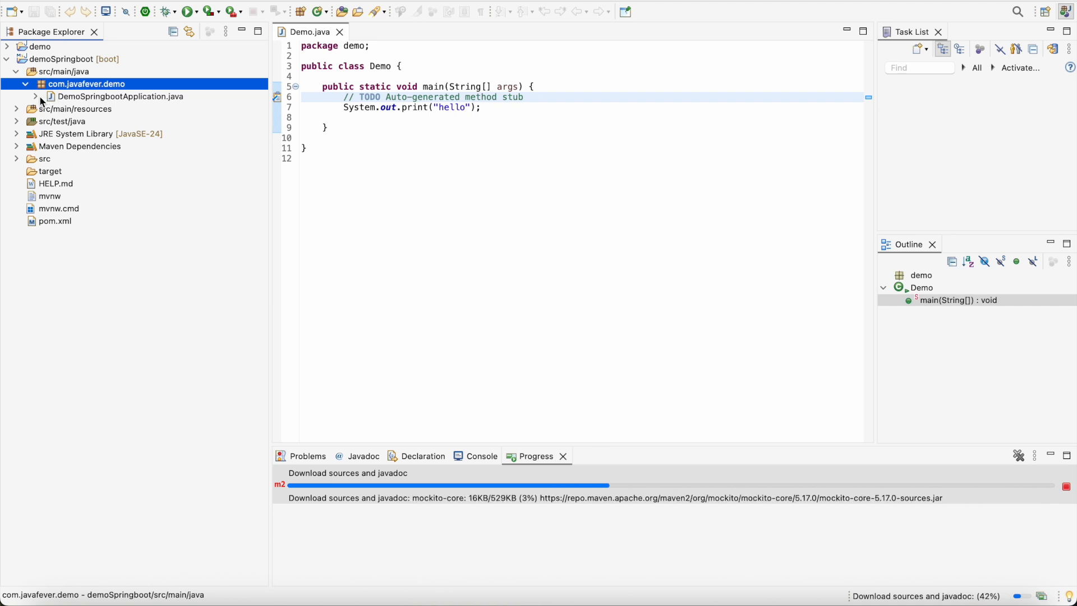
left_click(41, 99)
left_click(36, 97)
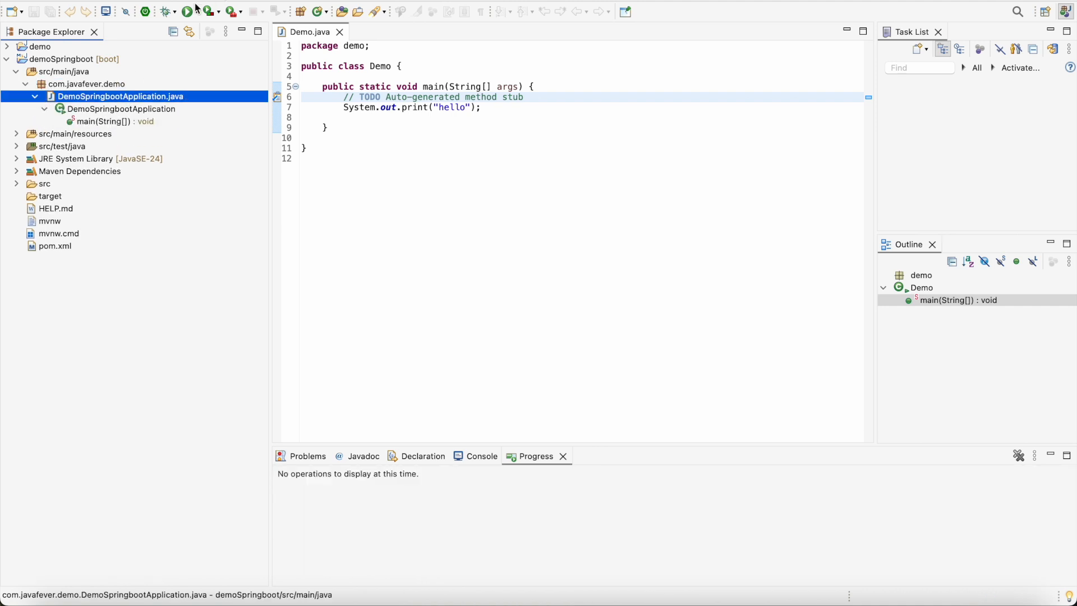
double_click(106, 101)
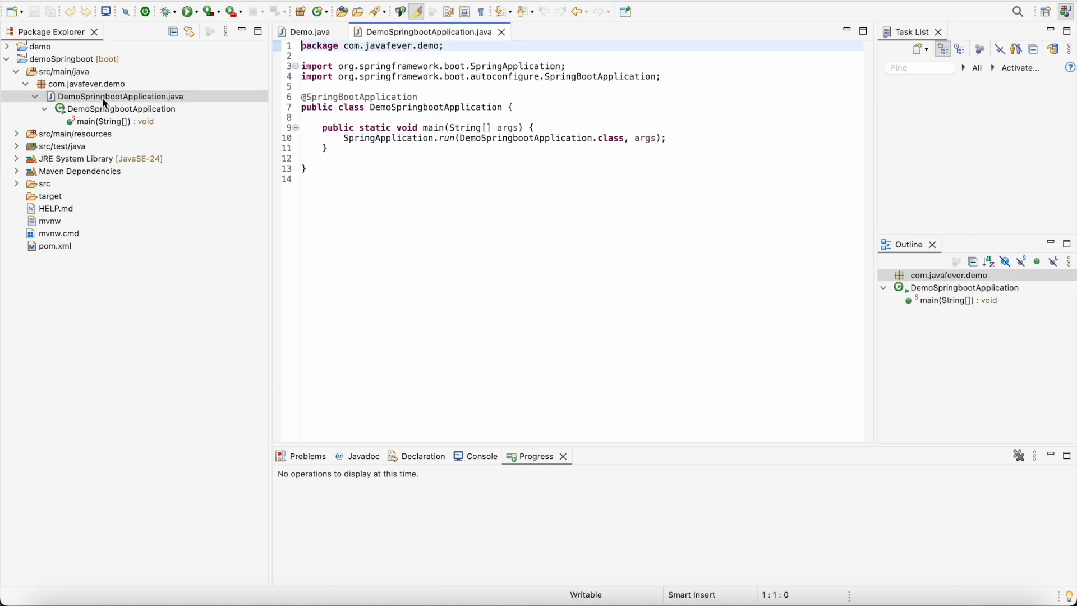
Run DemoSpringbootApplication as a Spring Boot App and highlight the Tomcat port number in the console output
left_click(468, 169)
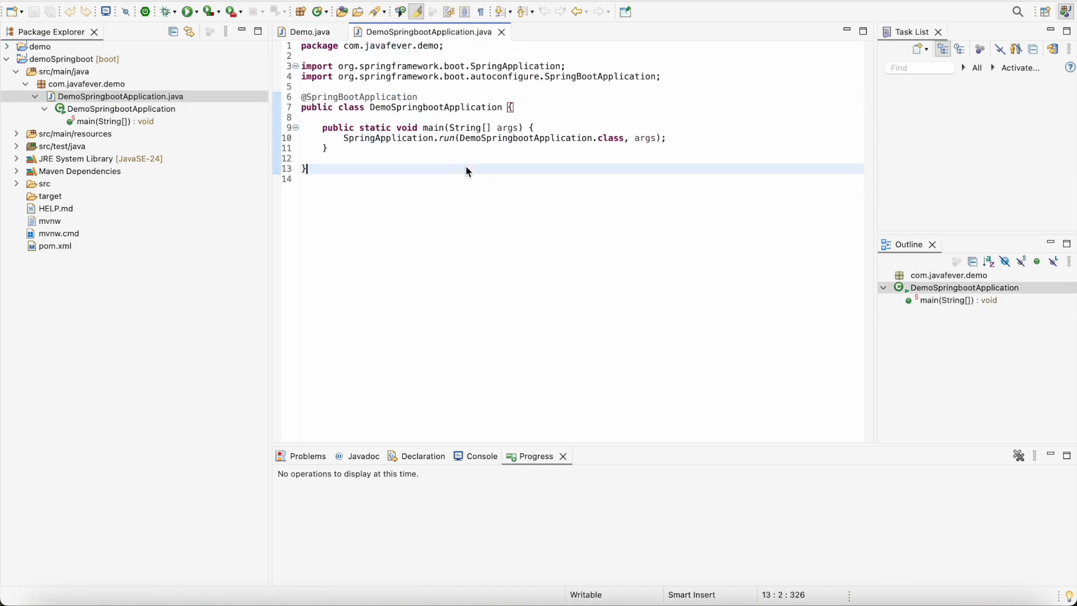
right_click(467, 169)
mouse_move(546, 449)
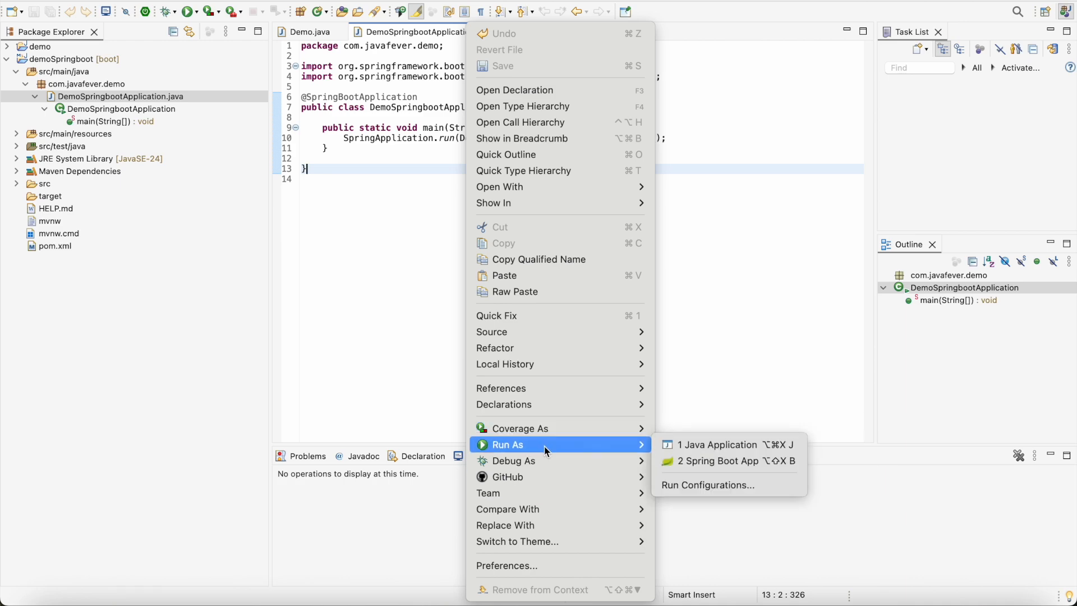
left_click(728, 457)
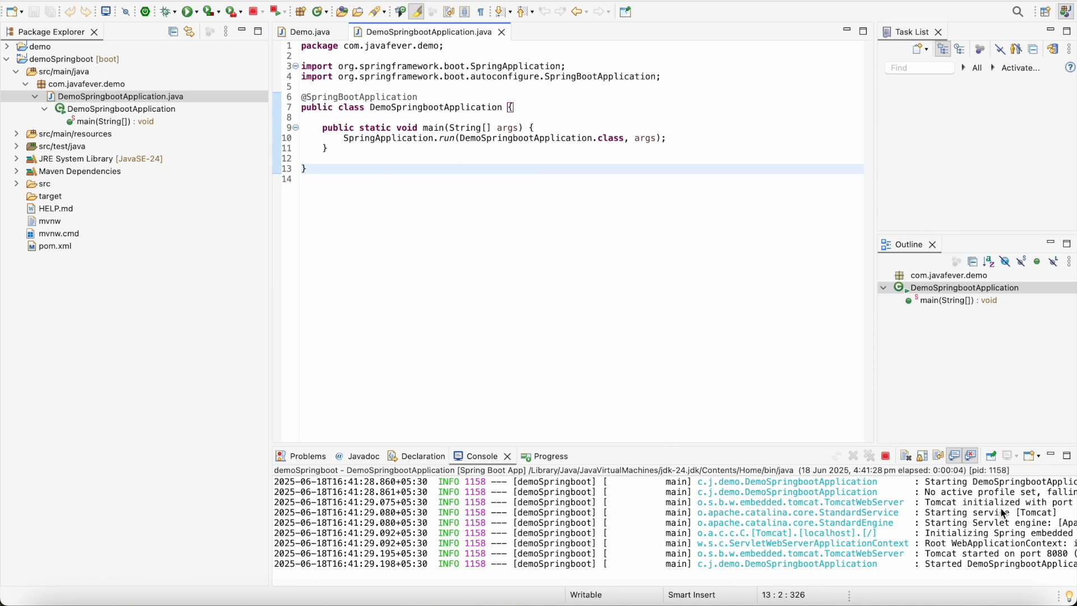
double_click(1057, 555)
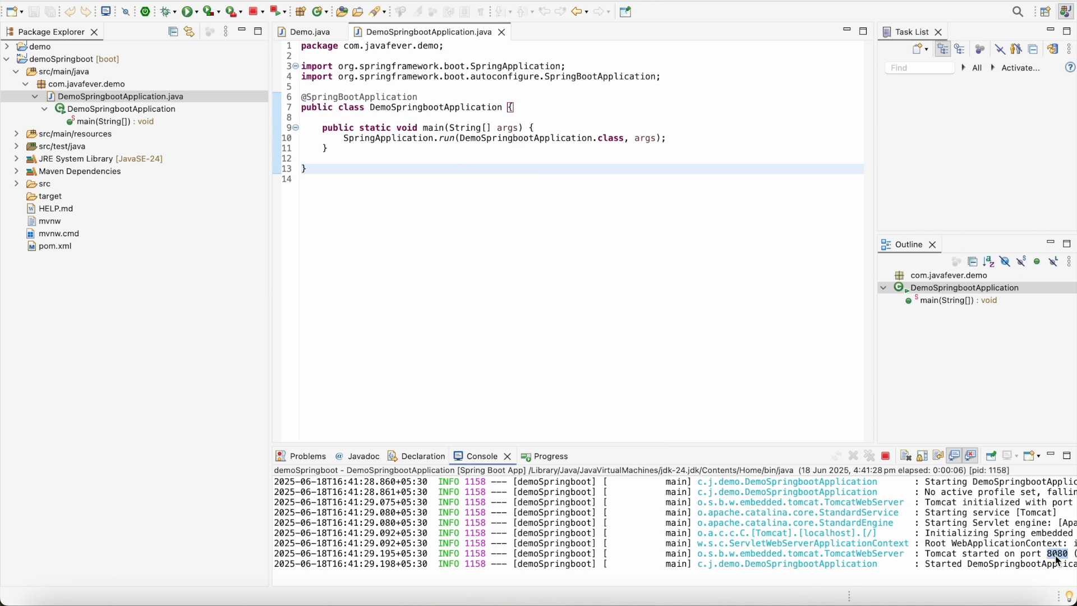